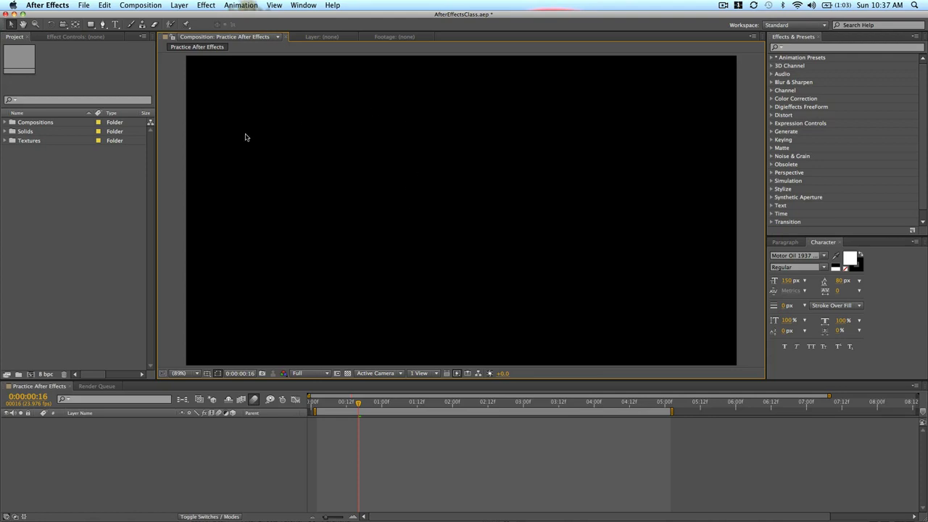
# - Create a blue solid layer of 1280 by 720 px in the Practice After Effects composition
pyautogui.click(181, 5)
pyautogui.moveTo(192, 18)
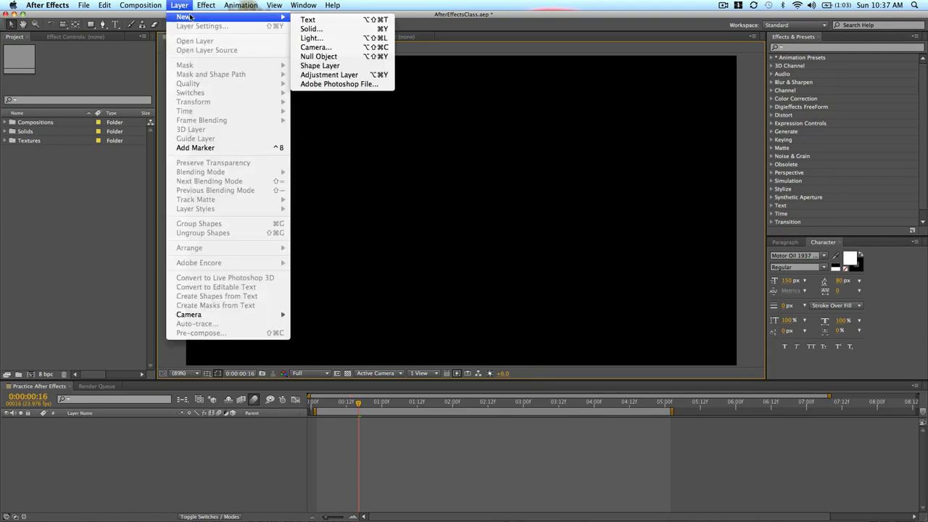
pyautogui.click(314, 30)
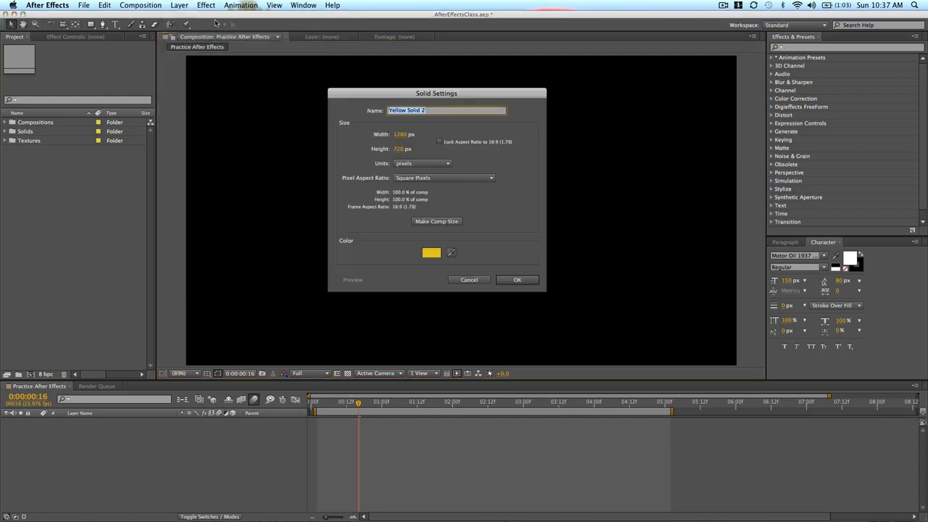
pyautogui.click(431, 253)
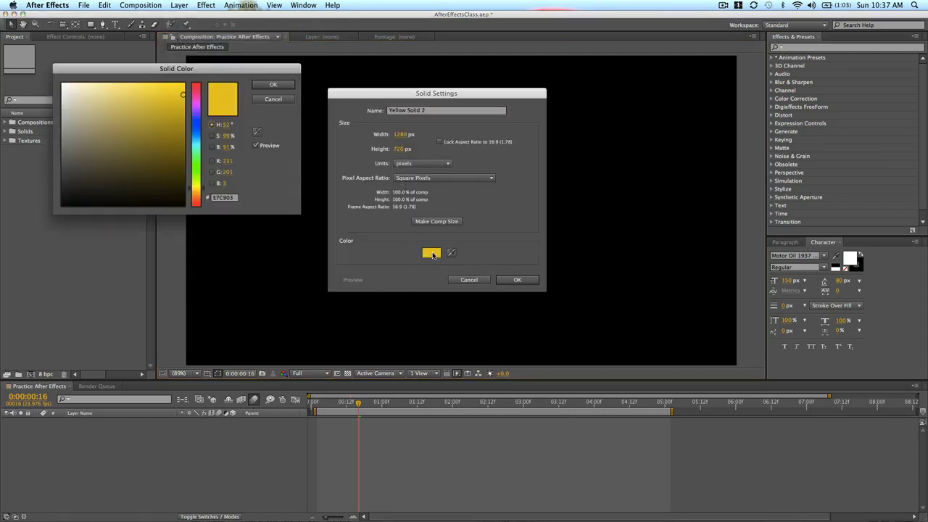
pyautogui.click(199, 128)
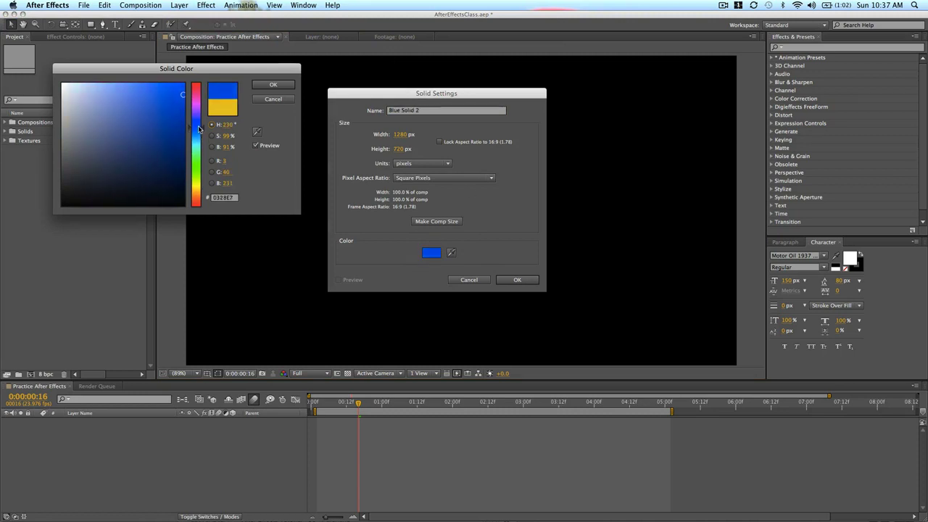
pyautogui.click(274, 85)
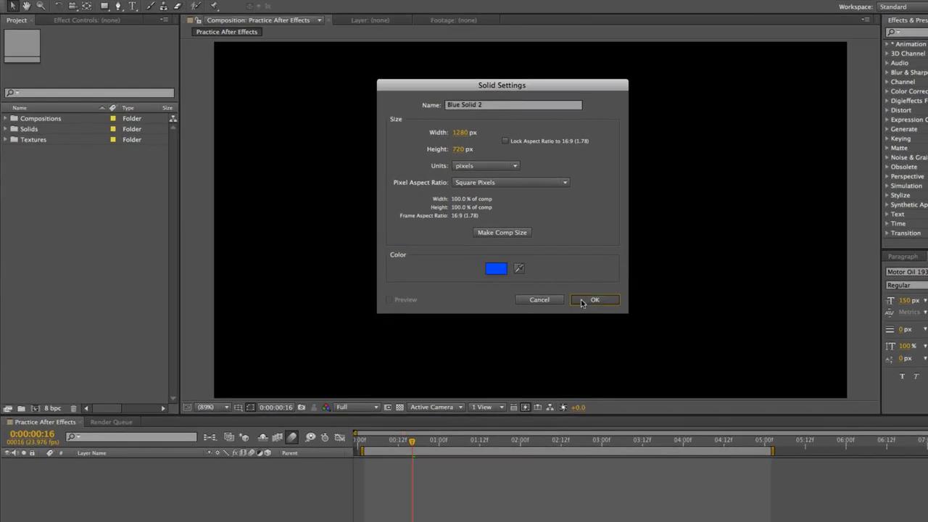
pyautogui.click(581, 299)
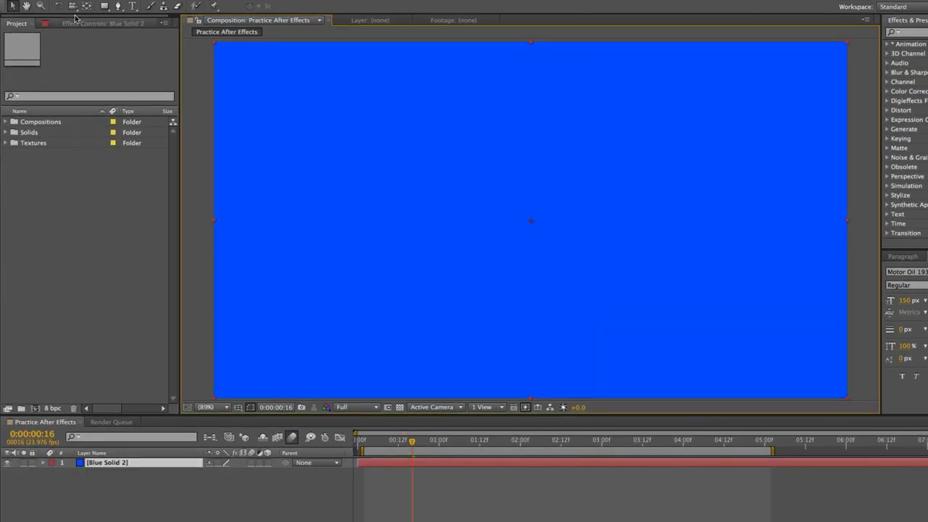
# - Draw a wide rectangular mask on the blue solid as a bar across the lower part of the frame, starting just outside its left edge
pyautogui.click(105, 6)
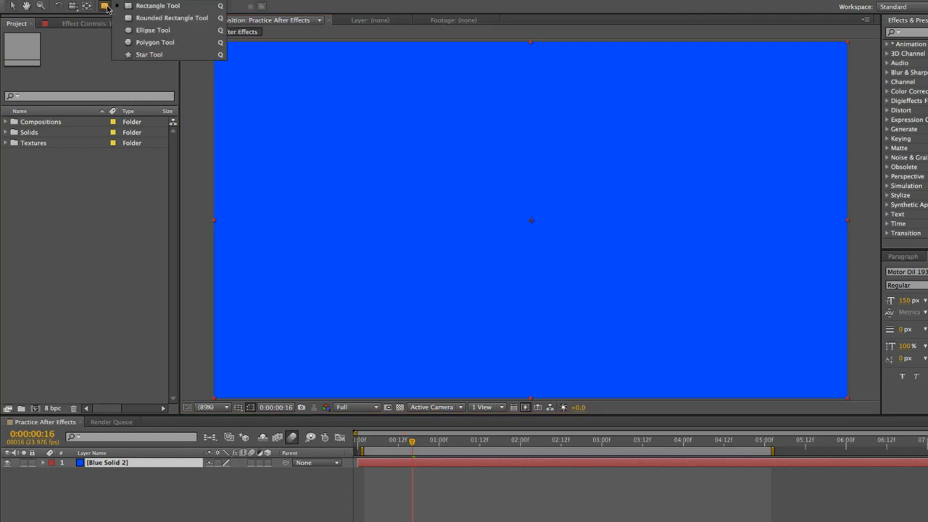
pyautogui.click(145, 6)
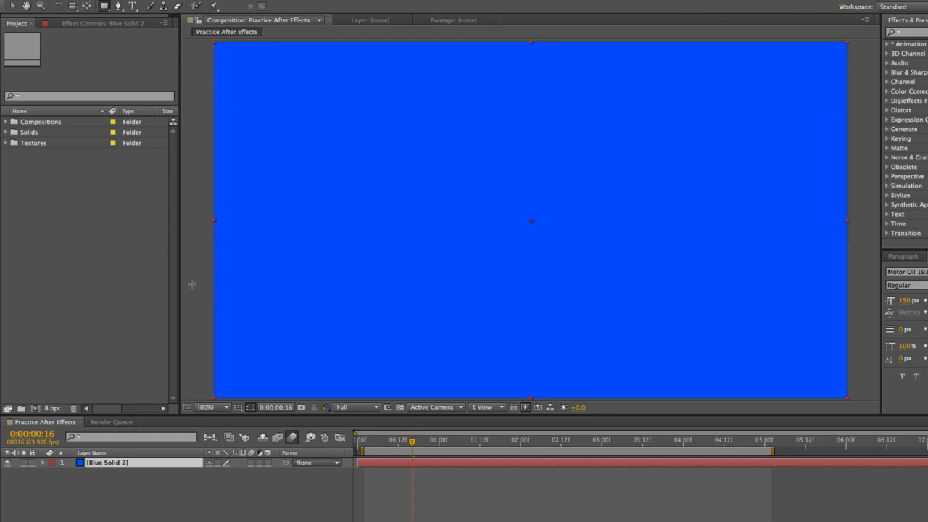
pyautogui.moveTo(205, 280); pyautogui.dragTo(816, 350)
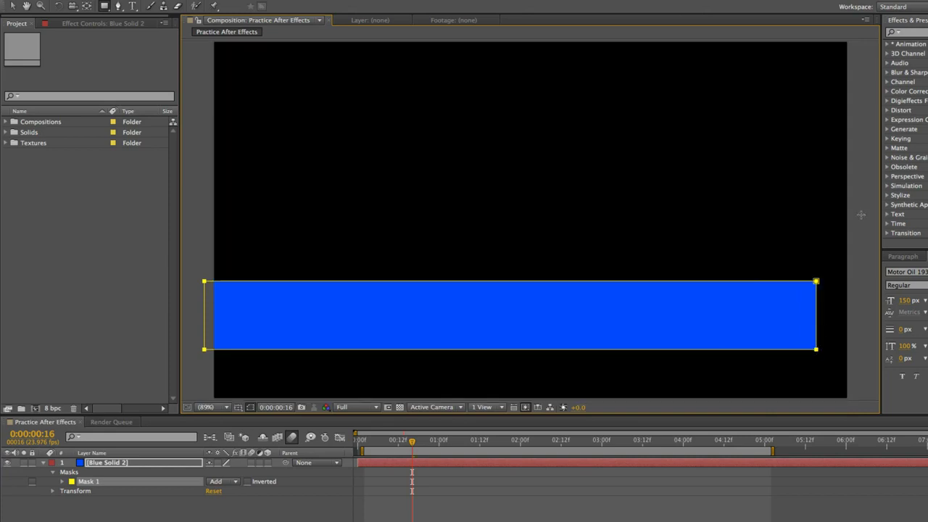
# - Try the Subtract mode on the rectangular mask and return it to Add
pyautogui.click(224, 482)
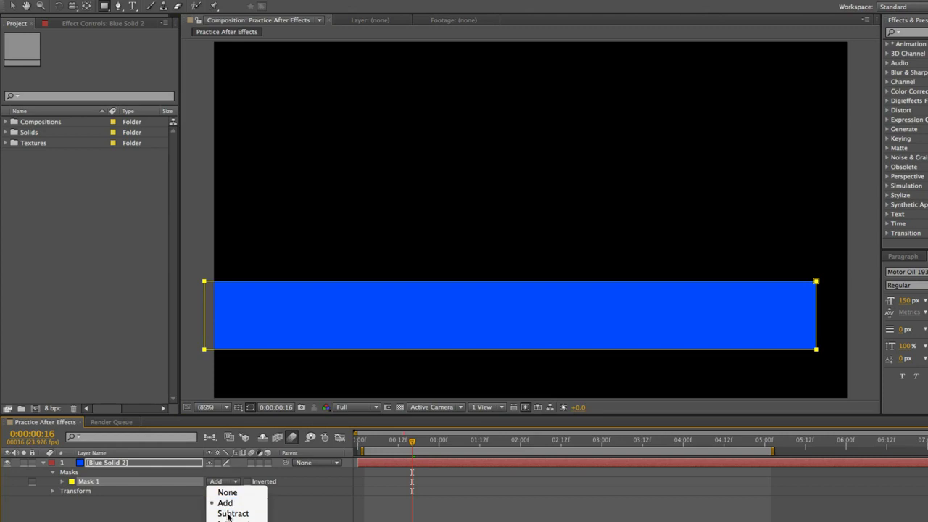
pyautogui.click(229, 514)
pyautogui.press('F2')
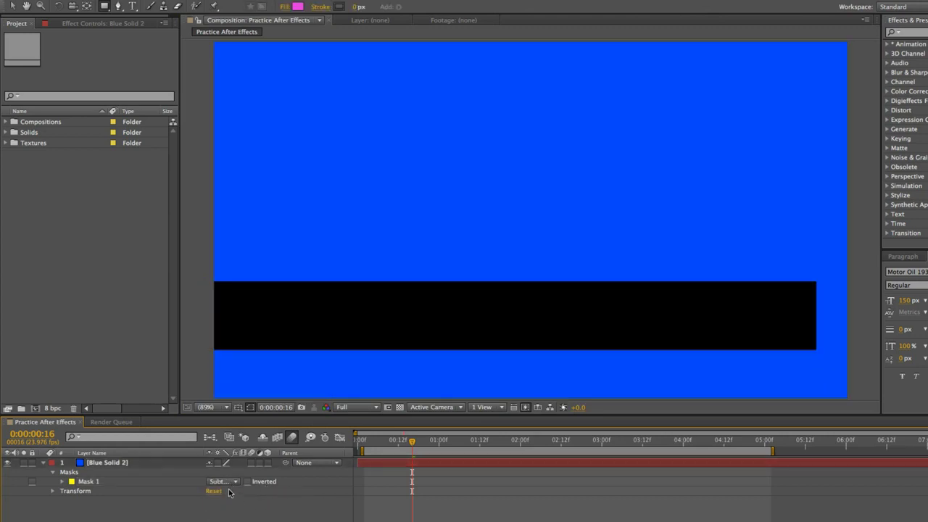
pyautogui.click(216, 482)
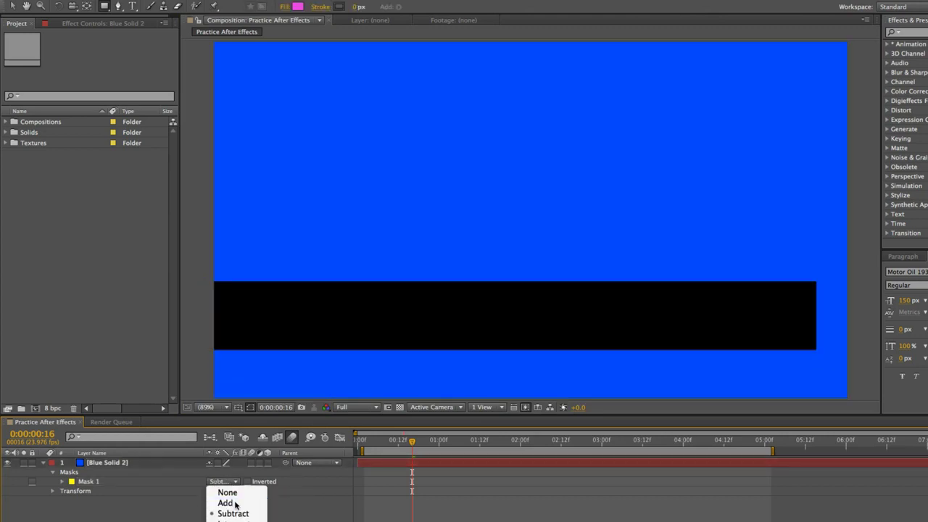
pyautogui.click(226, 502)
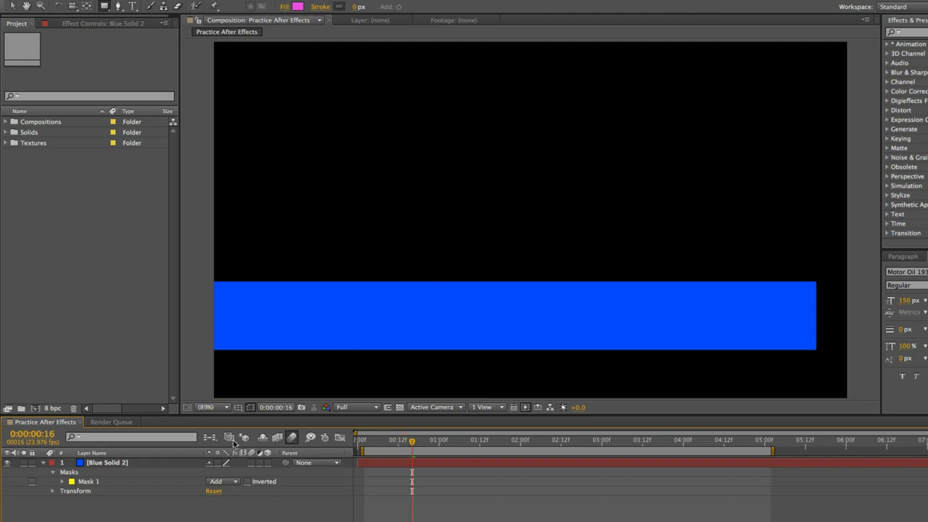
# - Reveal all properties of Mask 1 and set a Mask Path keyframe at 0:00:01:00
pyautogui.press('m')
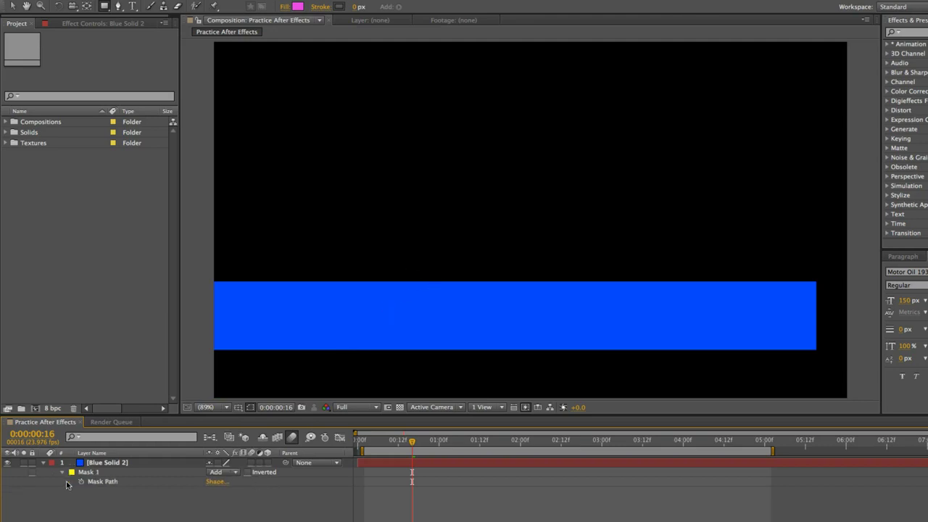
pyautogui.press('m')
pyautogui.press('m')
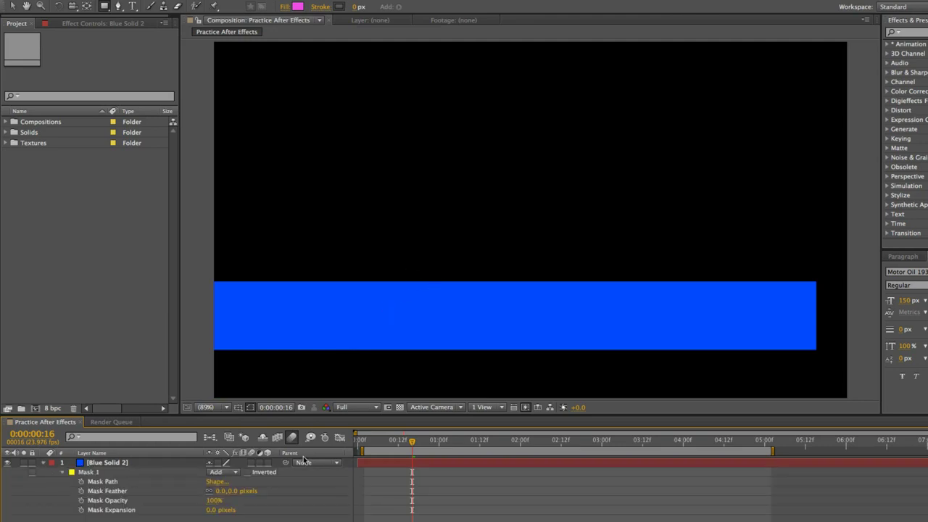
pyautogui.click(89, 473)
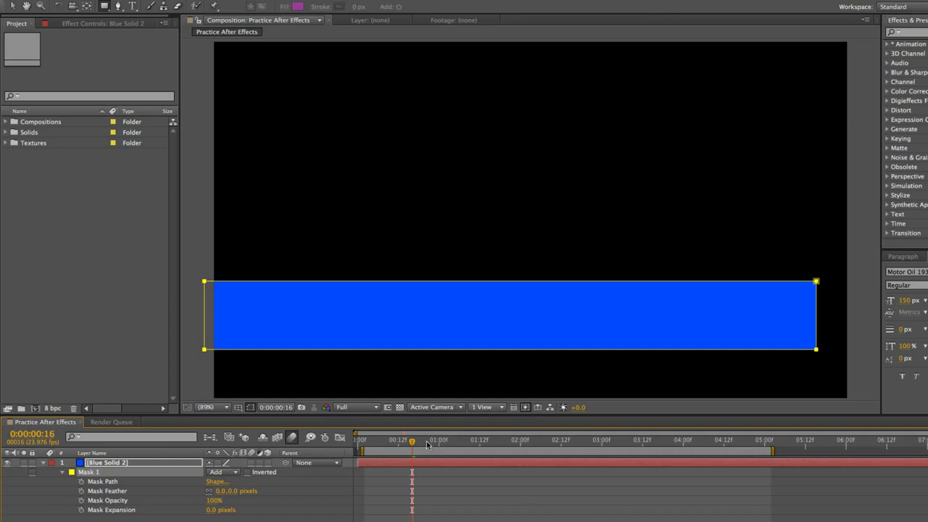
pyautogui.moveTo(414, 442); pyautogui.dragTo(438, 443)
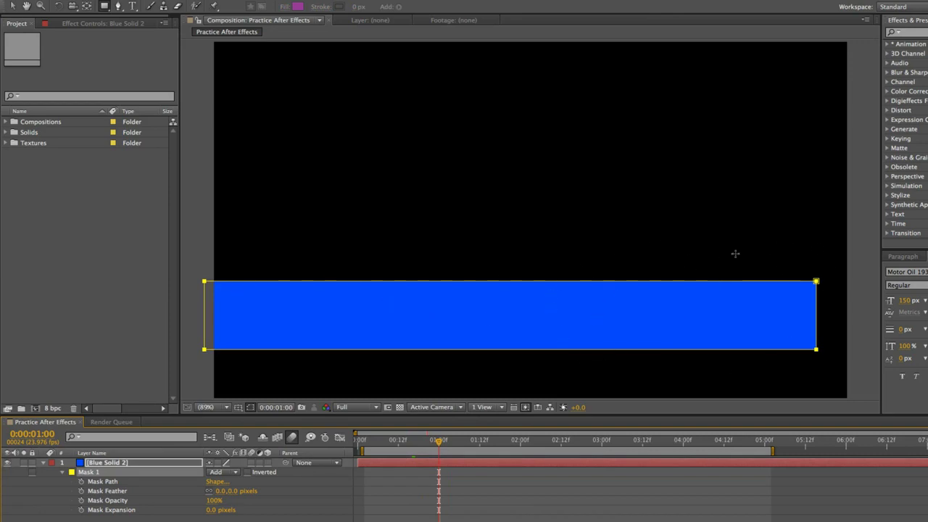
pyautogui.click(81, 482)
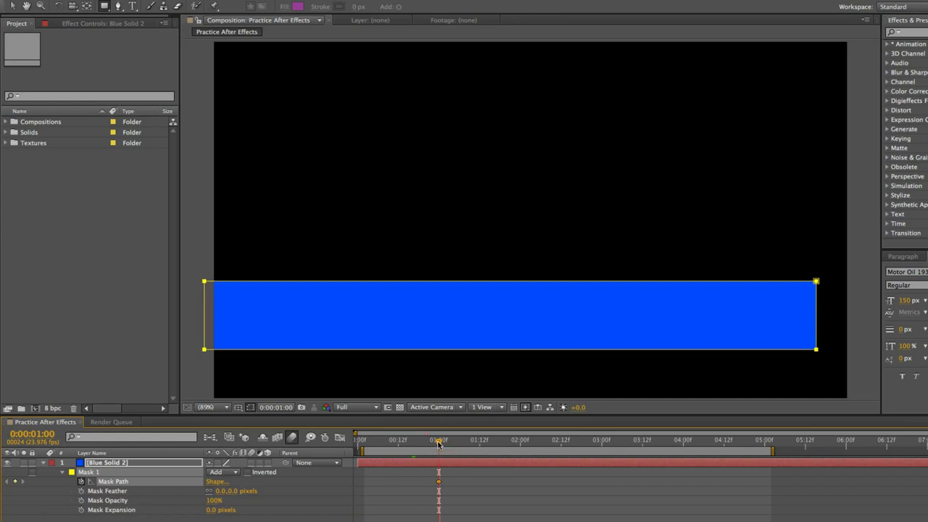
# - At 0:00:00:06, shrink the mask from its right side to a thin strip outside the frame's left edge, keyframing the Mask Path
pyautogui.moveTo(438, 442); pyautogui.dragTo(377, 444)
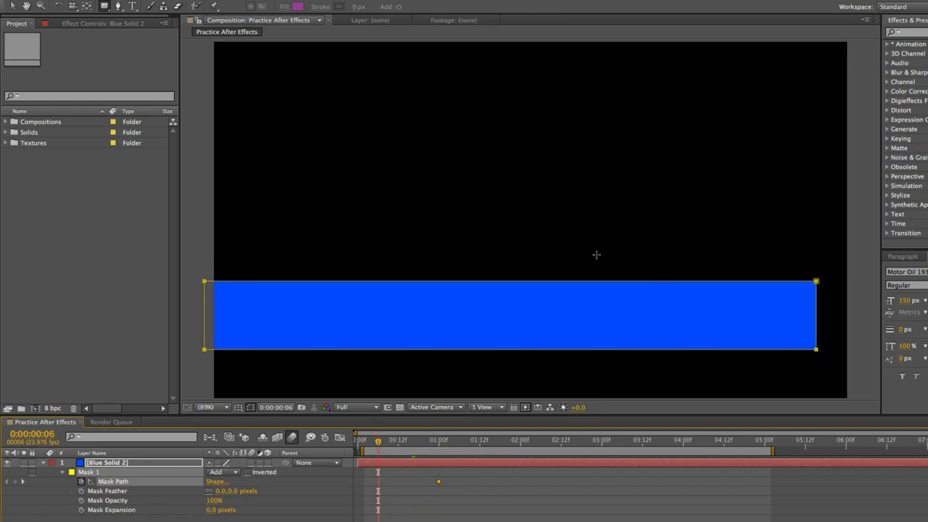
pyautogui.click(12, 7)
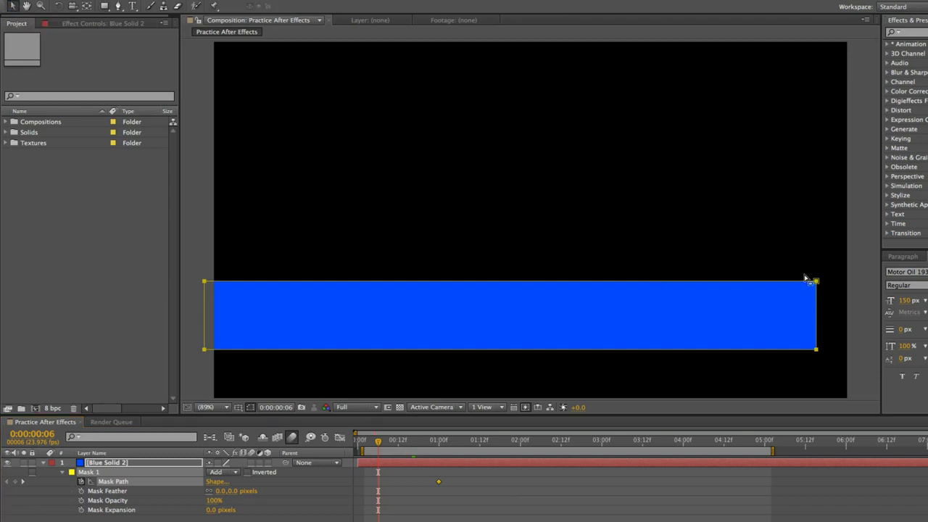
pyautogui.doubleClick(817, 303)
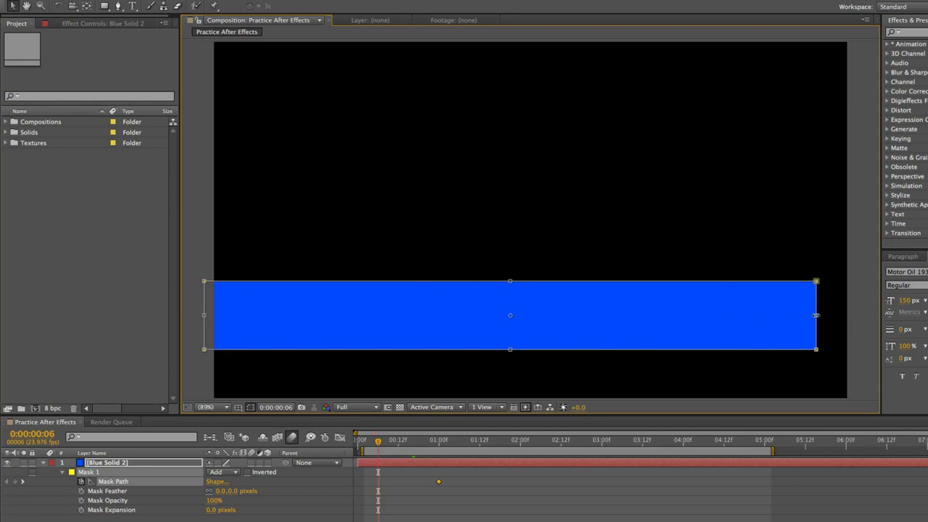
pyautogui.moveTo(814, 316); pyautogui.dragTo(211, 319)
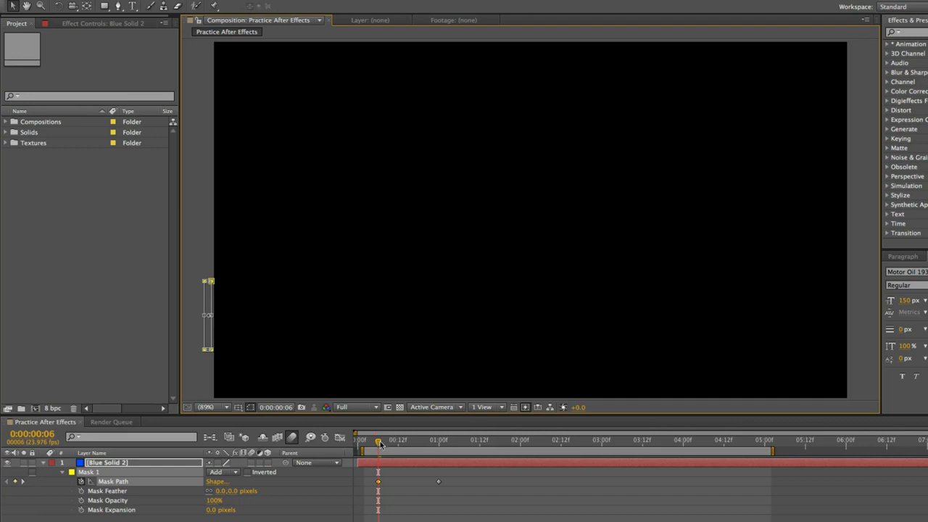
# - Scrub and play the timeline to review the bar's wipe-on animation
pyautogui.moveTo(378, 443); pyautogui.dragTo(426, 448)
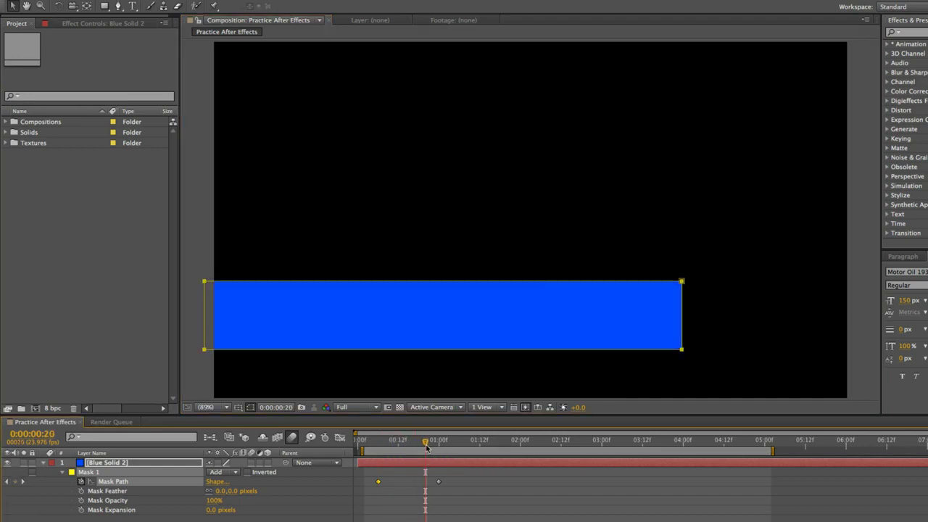
pyautogui.press('space')
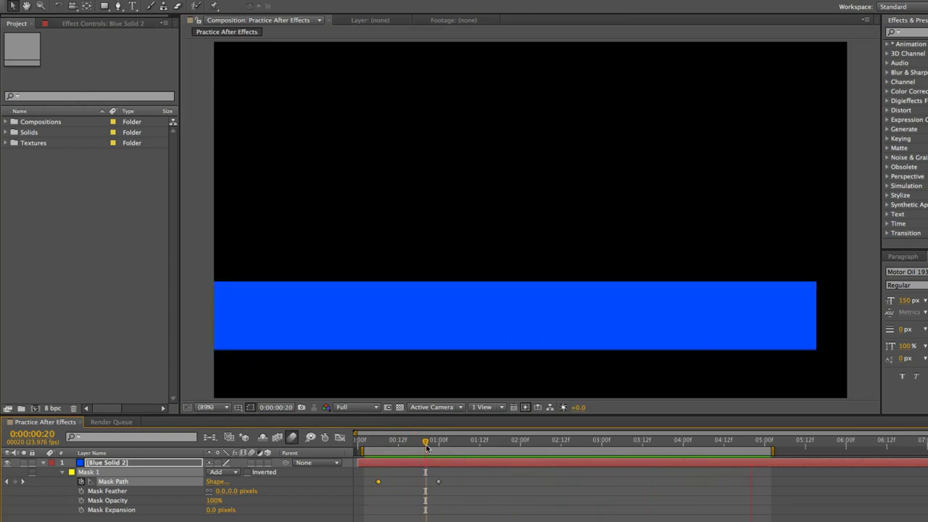
pyautogui.press('space')
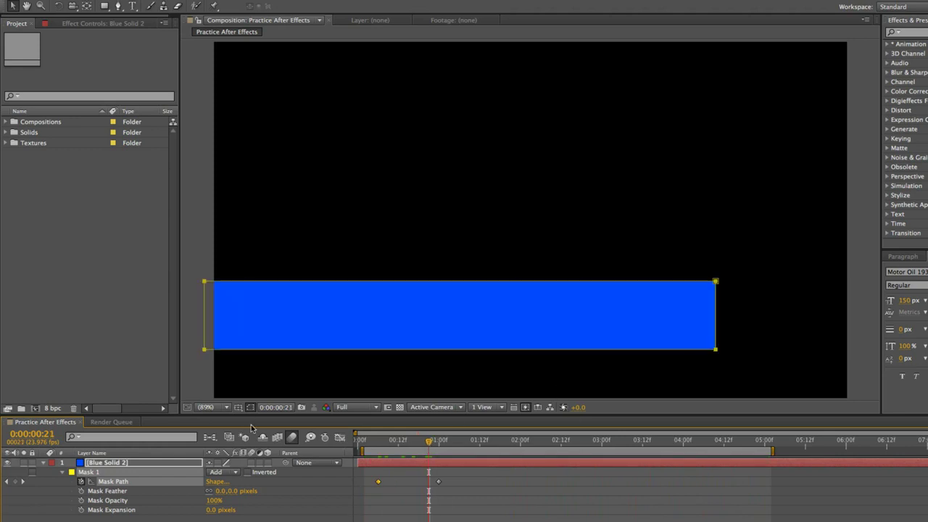
# - Enable motion blur on the blue solid layer and preview the animation
pyautogui.click(252, 463)
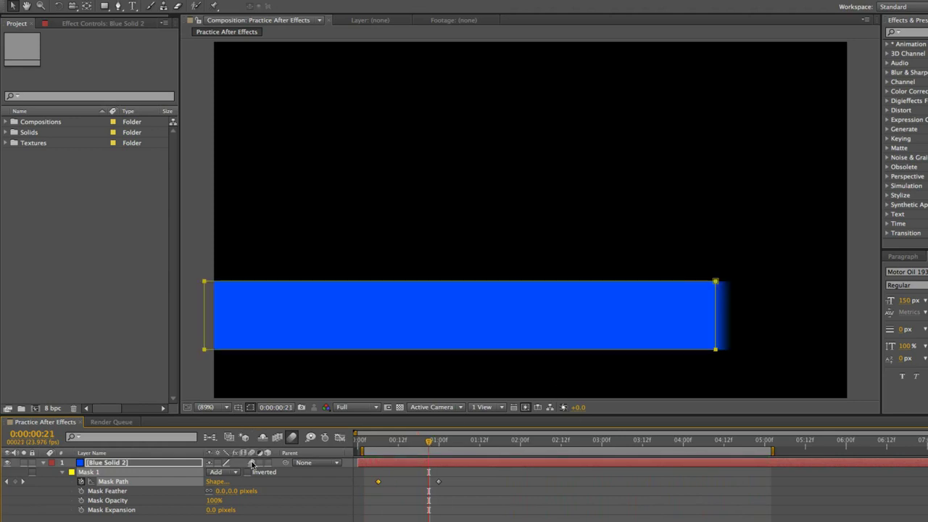
pyautogui.press('space')
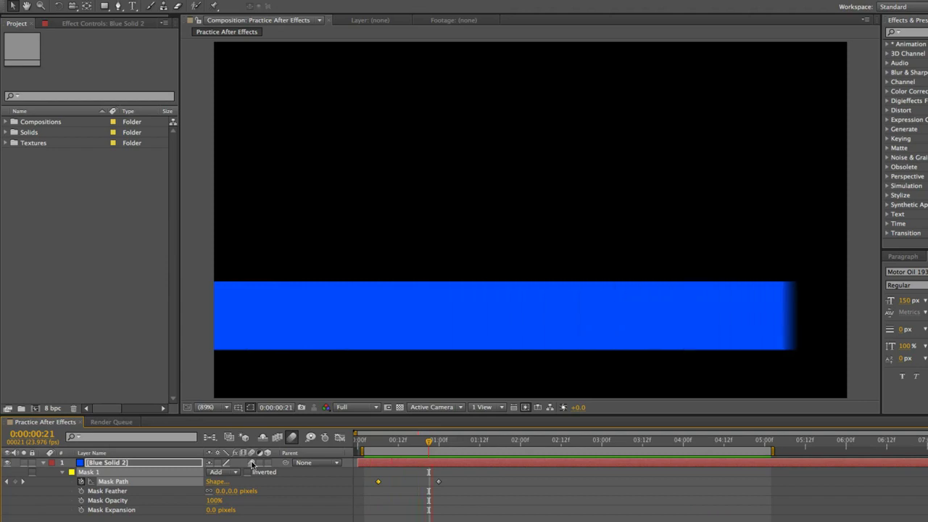
pyautogui.press('space')
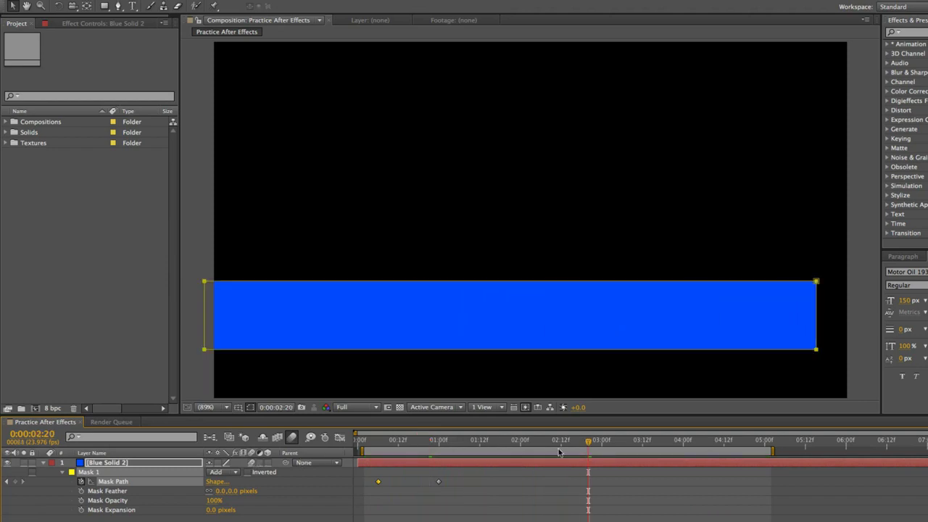
# - Shorten the work area to end just before 0:00:02:20, move the first Mask Path keyframe to 0:00:00:12, and preview the faster wipe
pyautogui.moveTo(772, 451); pyautogui.dragTo(584, 451)
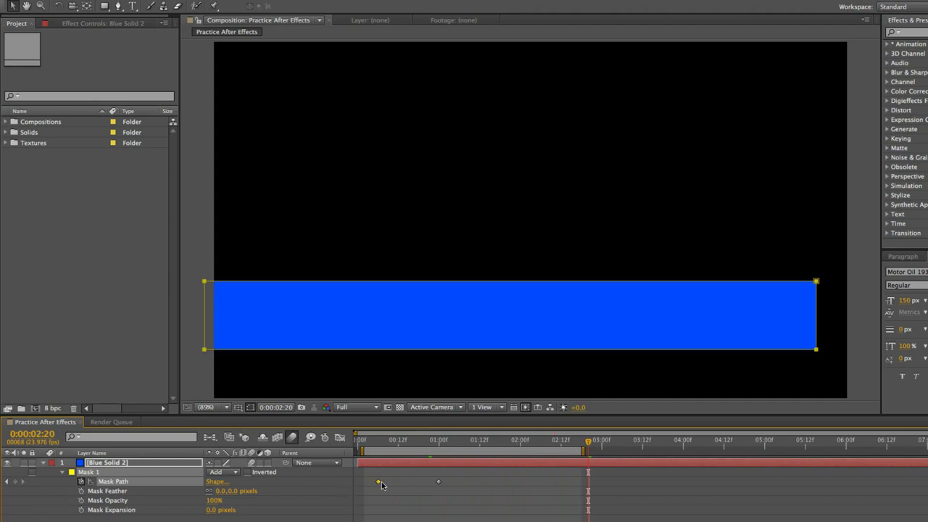
pyautogui.moveTo(379, 482); pyautogui.dragTo(398, 485)
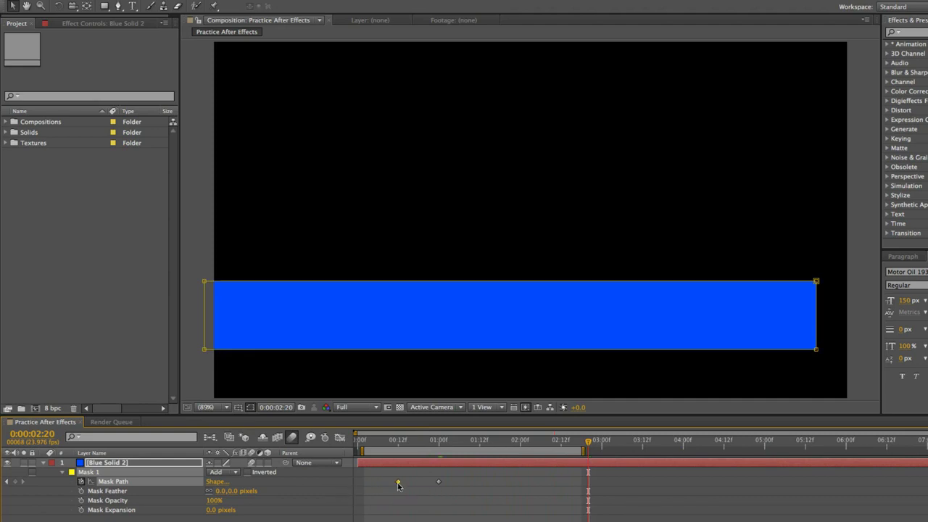
pyautogui.press('space')
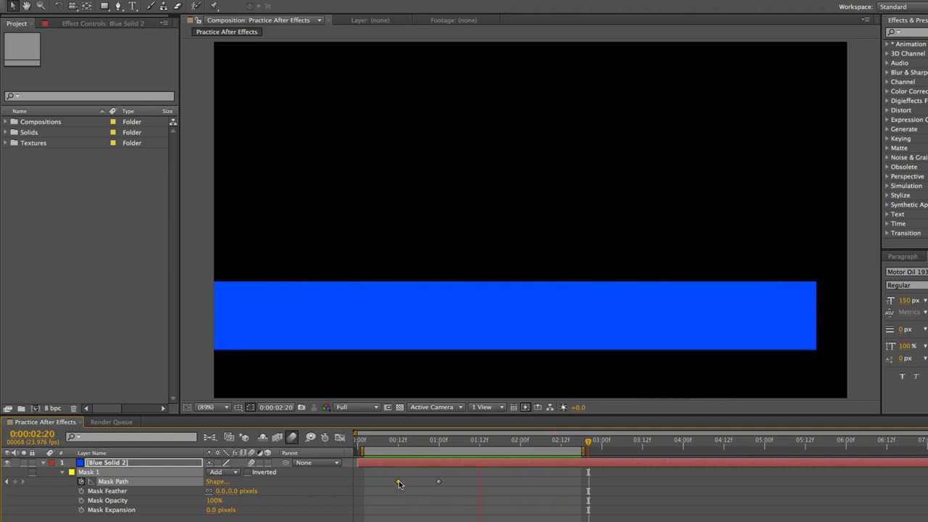
pyautogui.click(398, 483)
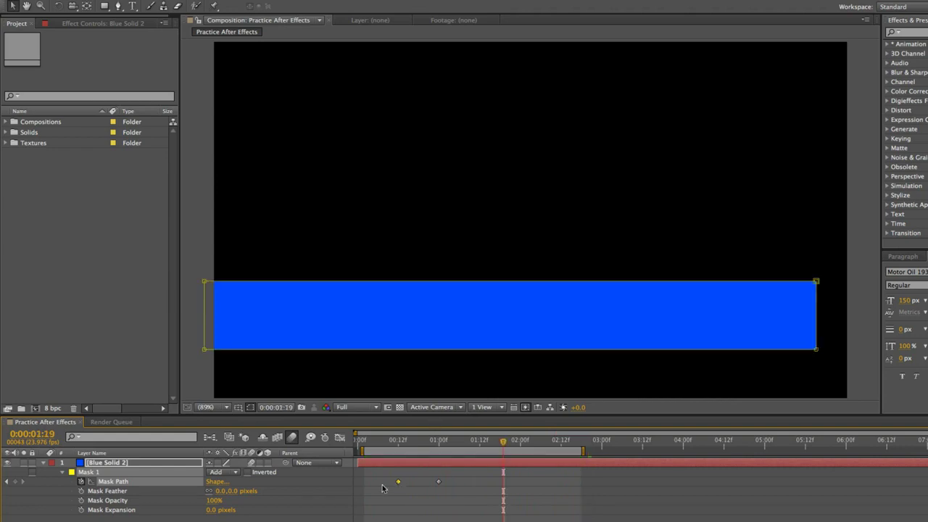
# - Delete the masked blue solid layer from the composition
pyautogui.click(197, 243)
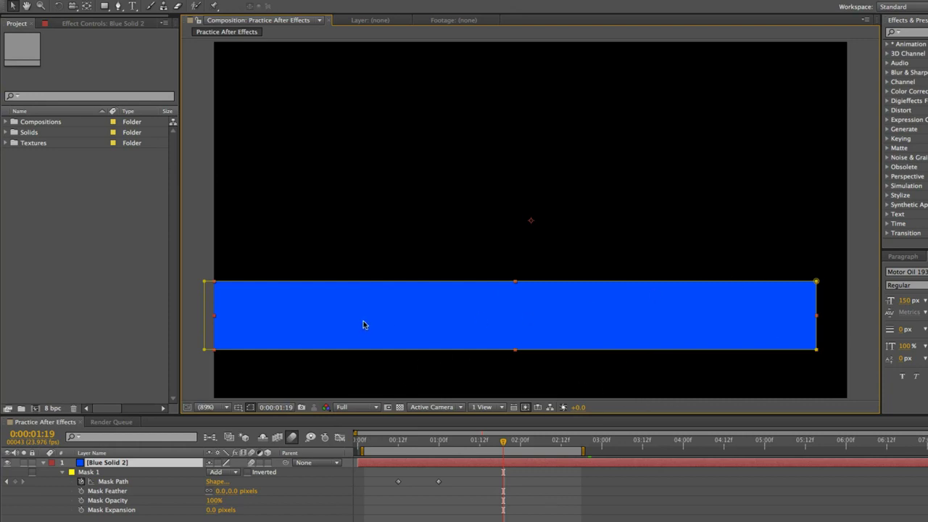
pyautogui.press('Delete')
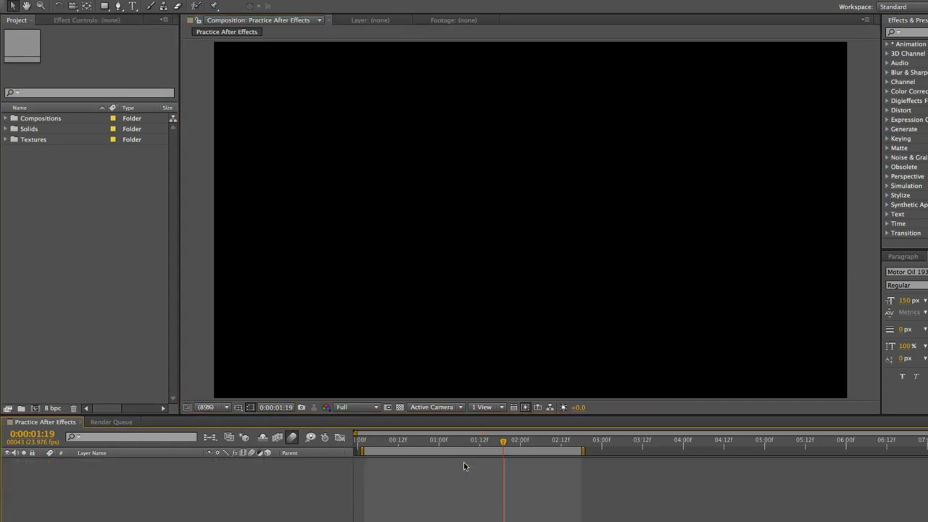
# - Create a 1280 x 720 px solid layer coloured magenta-pink (E603A3)
pyautogui.hotkey('ctrl', 'y')
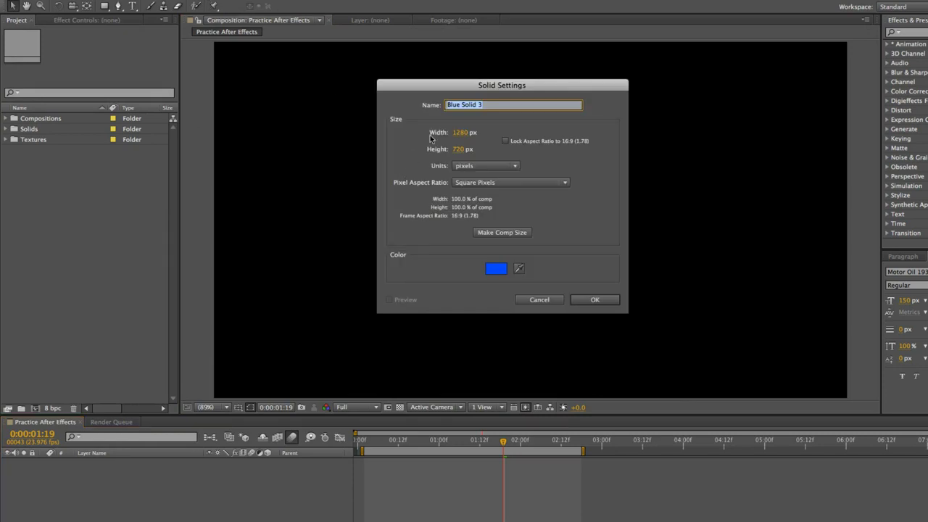
pyautogui.click(499, 270)
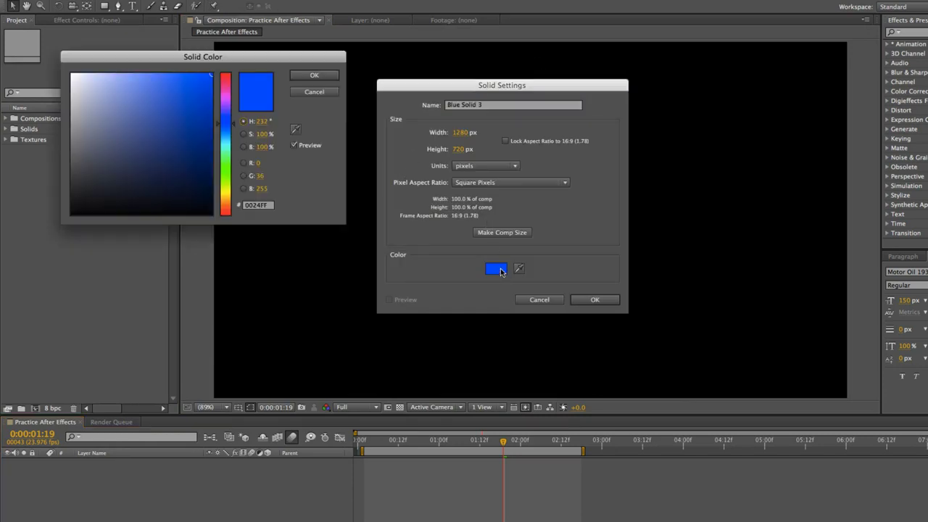
pyautogui.click(227, 91)
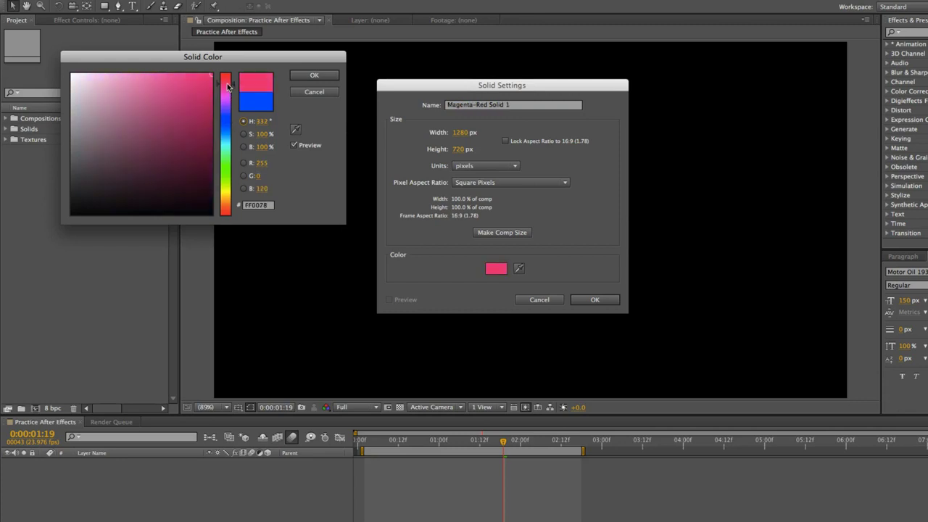
pyautogui.click(212, 88)
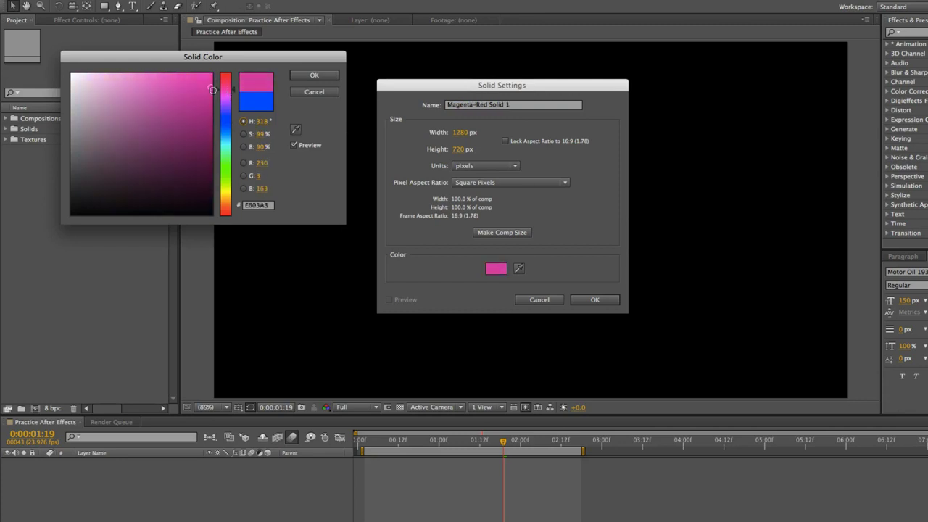
pyautogui.click(314, 76)
pyautogui.click(595, 301)
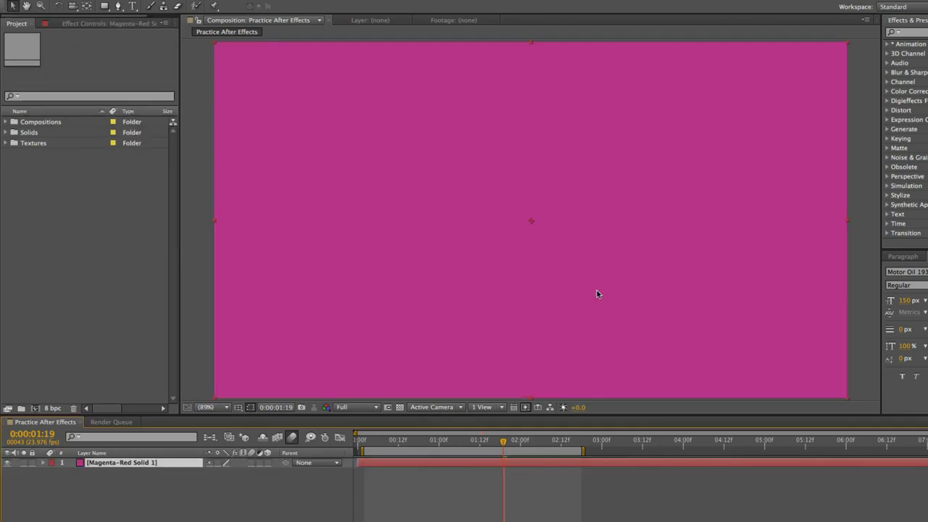
# - Draw a circular mask outward from the centre of the magenta solid using the Ellipse tool
pyautogui.click(104, 6)
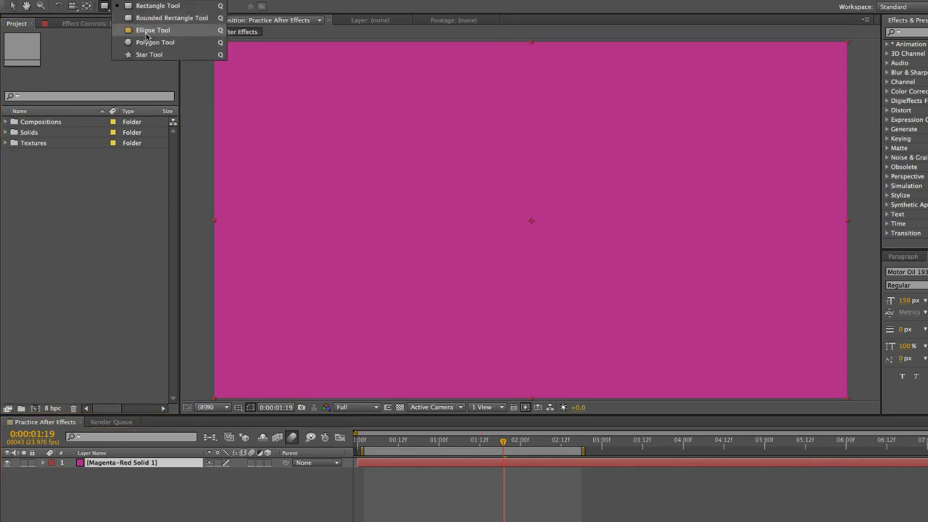
pyautogui.click(146, 33)
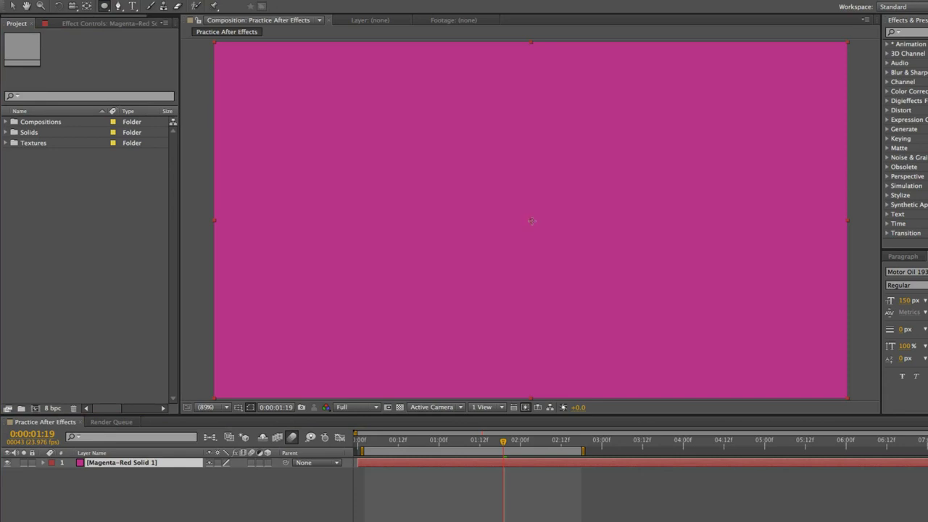
pyautogui.moveTo(530, 221); pyautogui.dragTo(633, 312)
pyautogui.moveTo(578, 271); pyautogui.dragTo(634, 314)
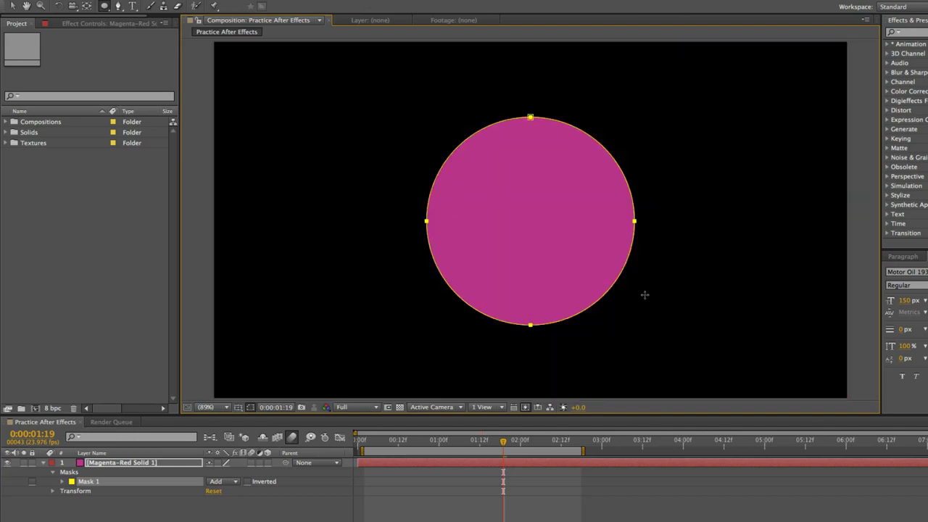
pyautogui.click(424, 478)
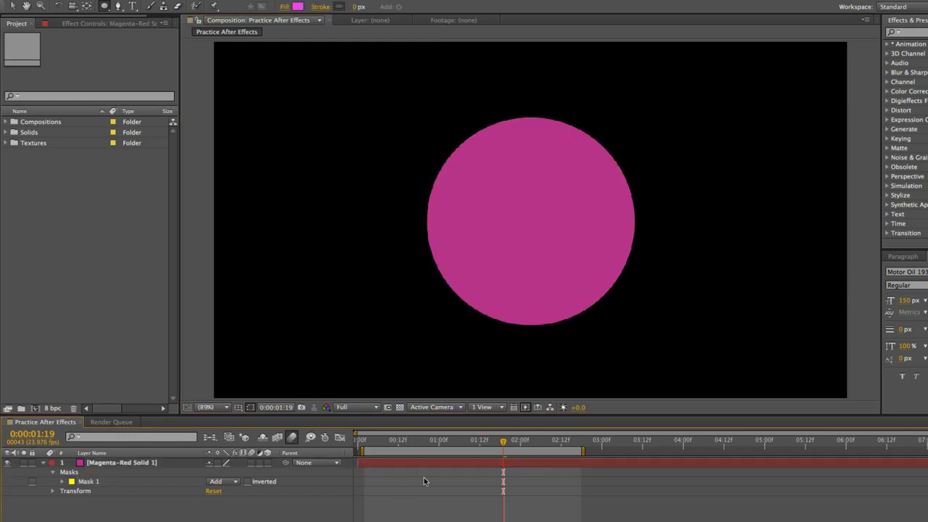
# - Reveal the circular mask's properties and add a Mask Expansion keyframe at 0:00:01:00
pyautogui.click(374, 464)
pyautogui.press('m')
pyautogui.press('m')
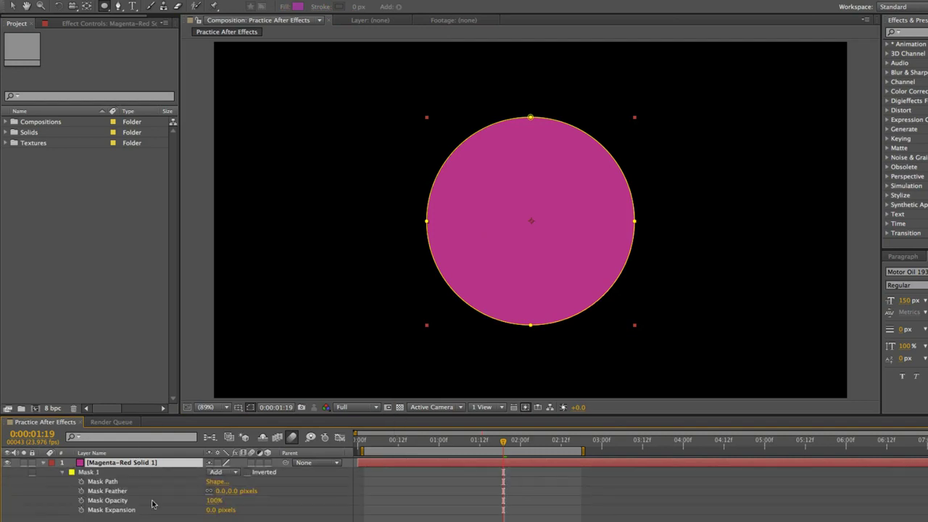
pyautogui.click(439, 442)
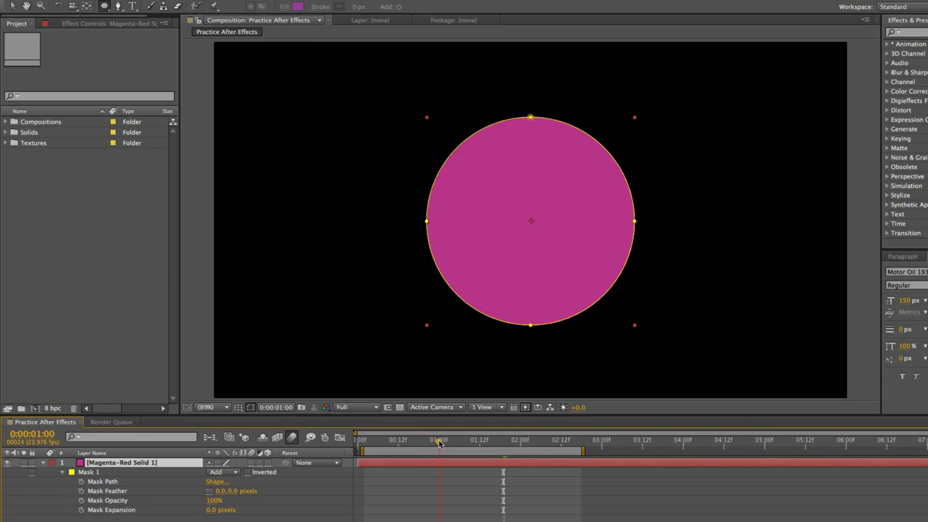
pyautogui.click(81, 510)
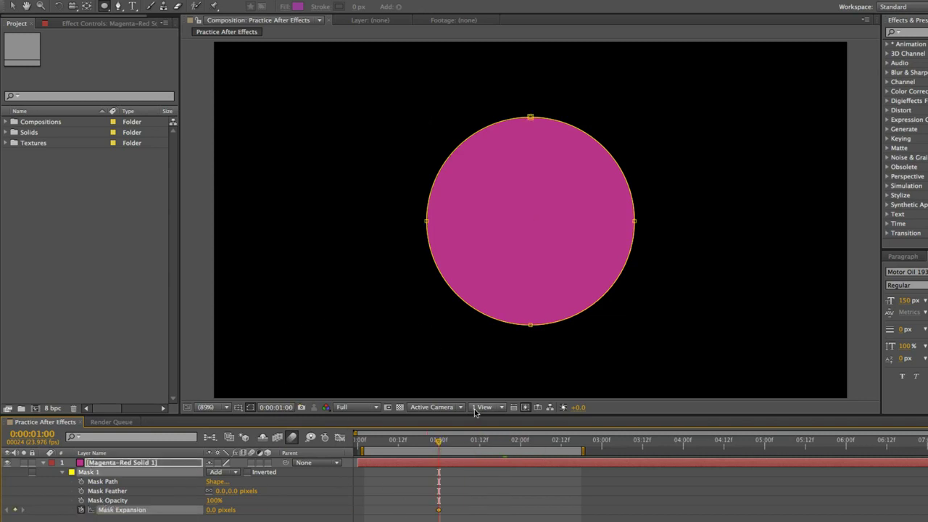
# - Set the Mask Expansion to -100 pixels at 0:00:00:12
pyautogui.hotkey('shift', 'pageup')
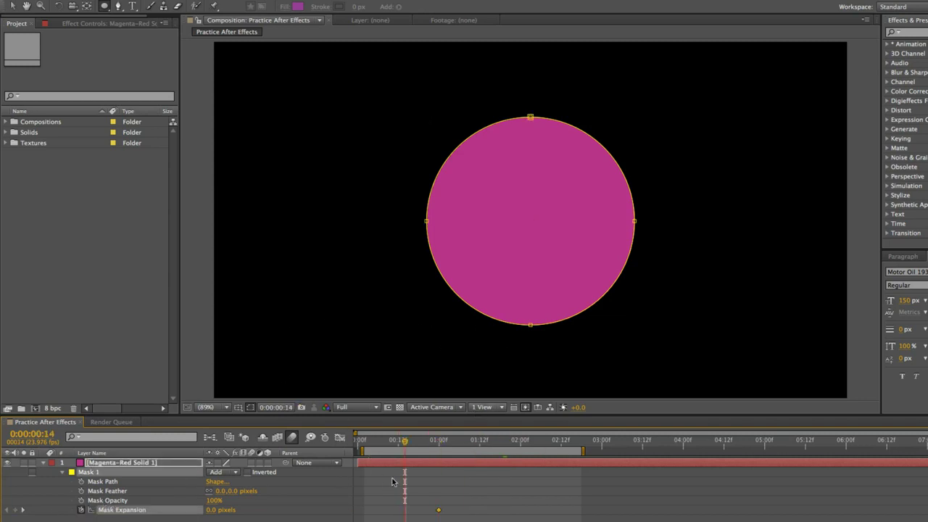
pyautogui.click(398, 442)
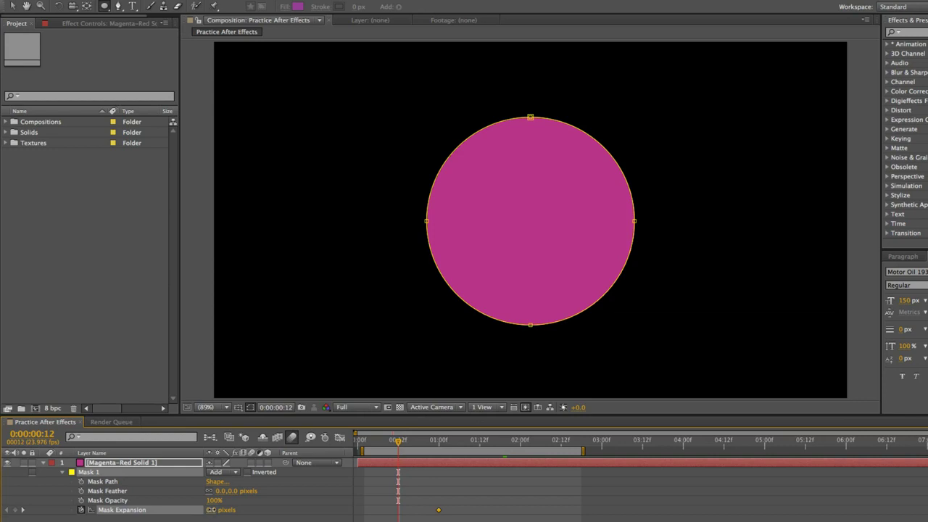
pyautogui.click(216, 510)
pyautogui.write('-100')
pyautogui.press('Return')
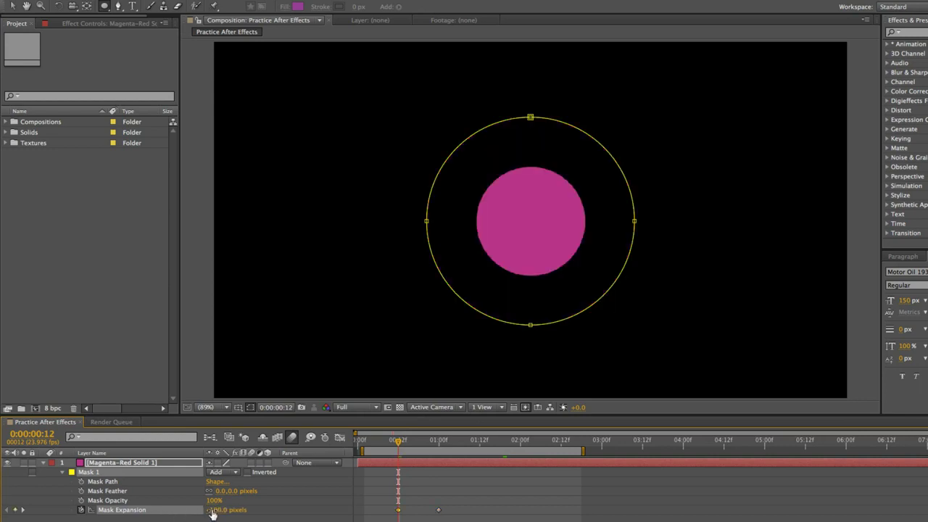
# - Lower the Mask Expansion at 0:00:00:12 to -213 pixels and preview the circle's growing animation
pyautogui.moveTo(209, 512)
pyautogui.mouseDown()
pyautogui.moveTo(200, 515)
pyautogui.moveTo(208, 514)
pyautogui.mouseUp()
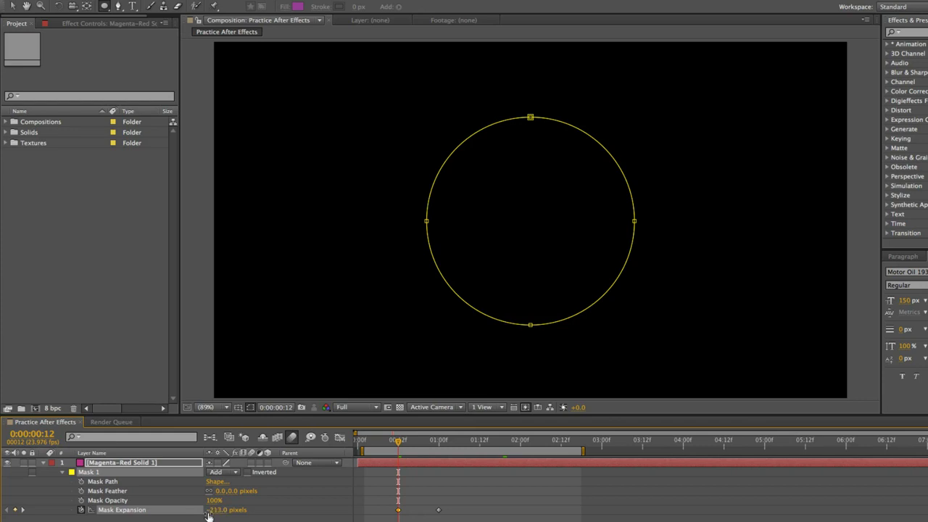
pyautogui.click(214, 521)
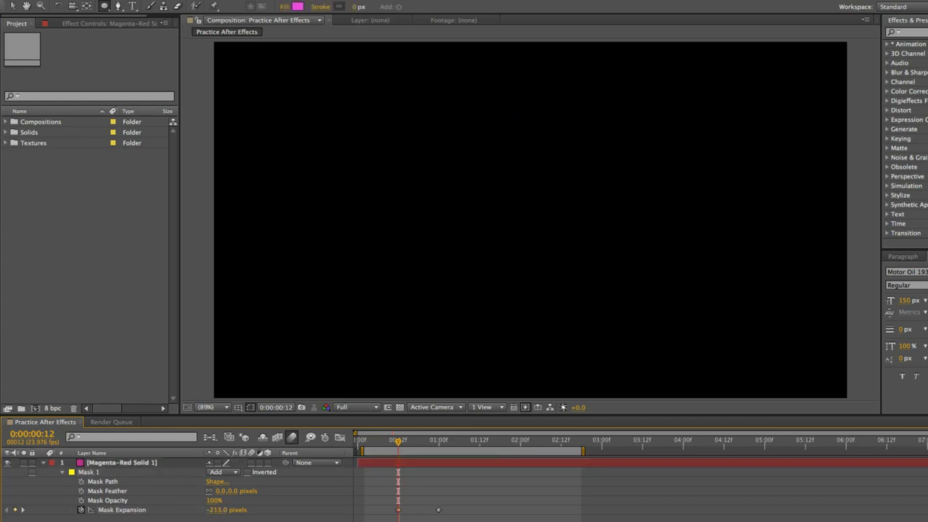
pyautogui.press('space')
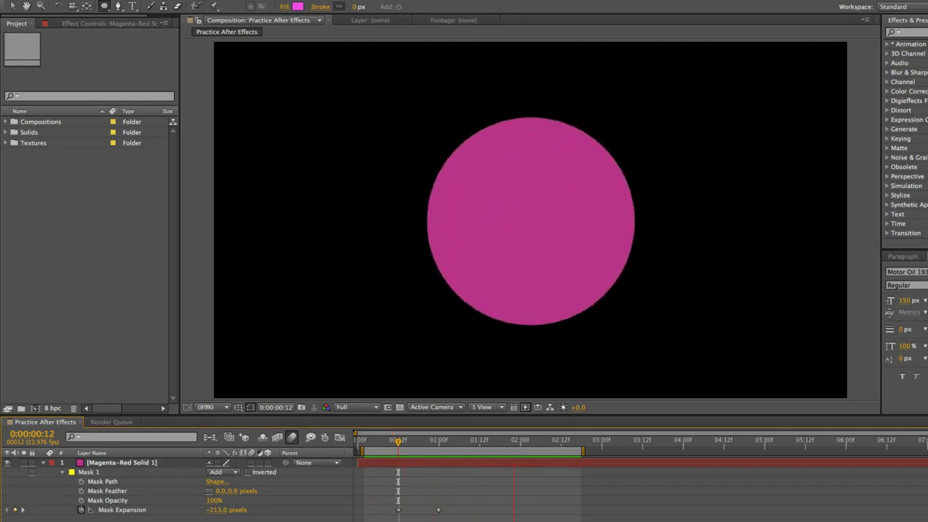
# - Move the second Mask Expansion keyframe to 0:00:00:21 and preview the animation with motion blur enabled on the layer
pyautogui.click(437, 510)
pyautogui.moveTo(435, 511); pyautogui.dragTo(427, 512)
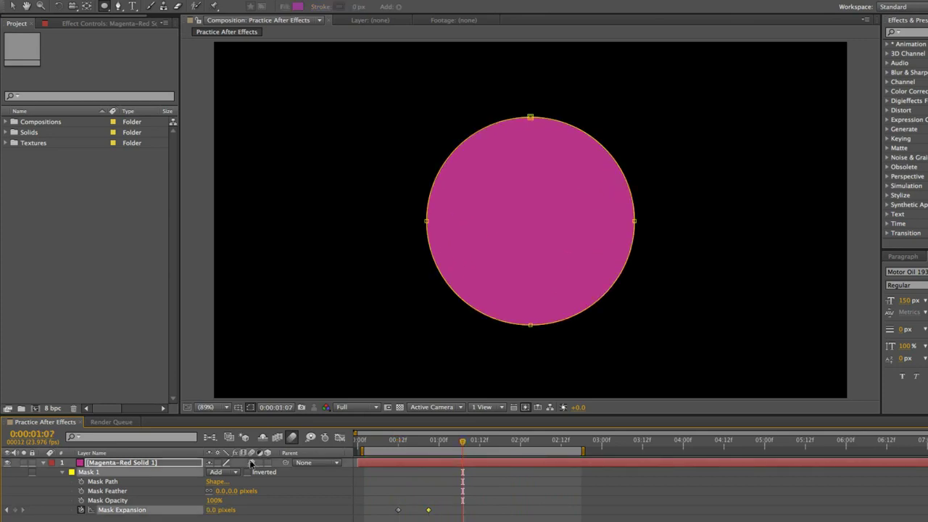
pyautogui.press('space')
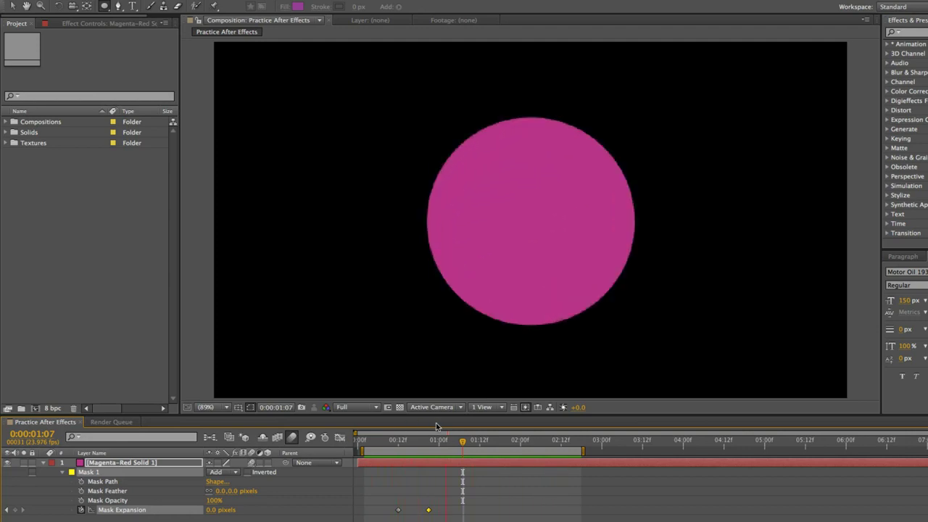
pyautogui.press('space')
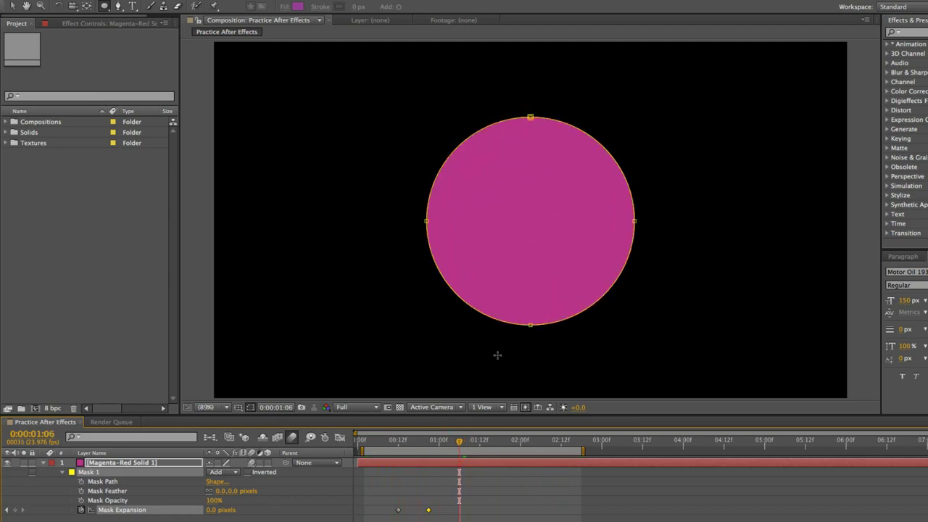
# - Add a Mask Expansion keyframe of 15 pixels at 0:00:00:19, just before the last keyframe
pyautogui.click(423, 444)
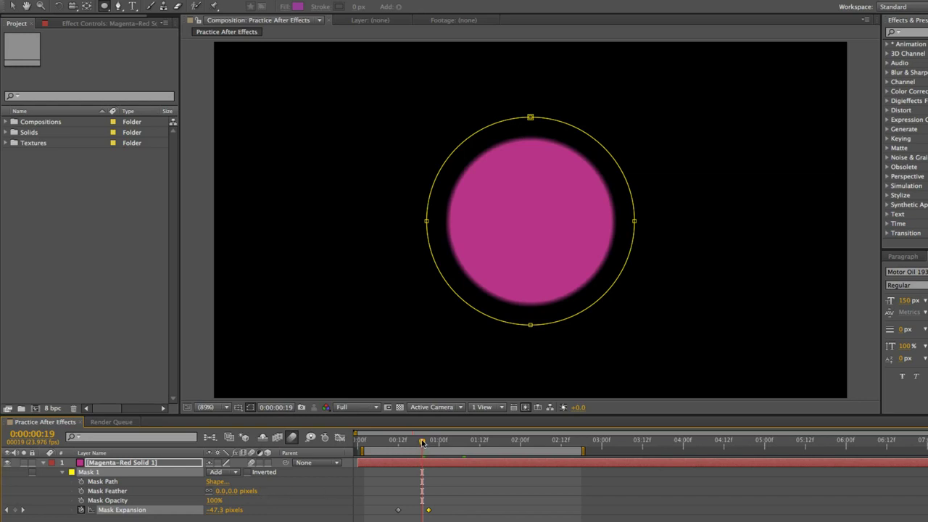
pyautogui.moveTo(423, 444); pyautogui.dragTo(429, 443)
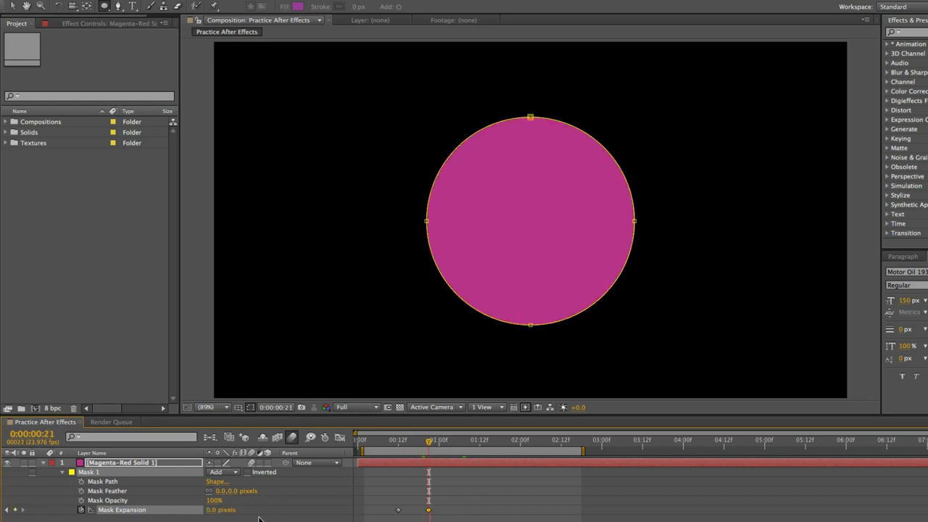
pyautogui.moveTo(429, 442); pyautogui.dragTo(422, 444)
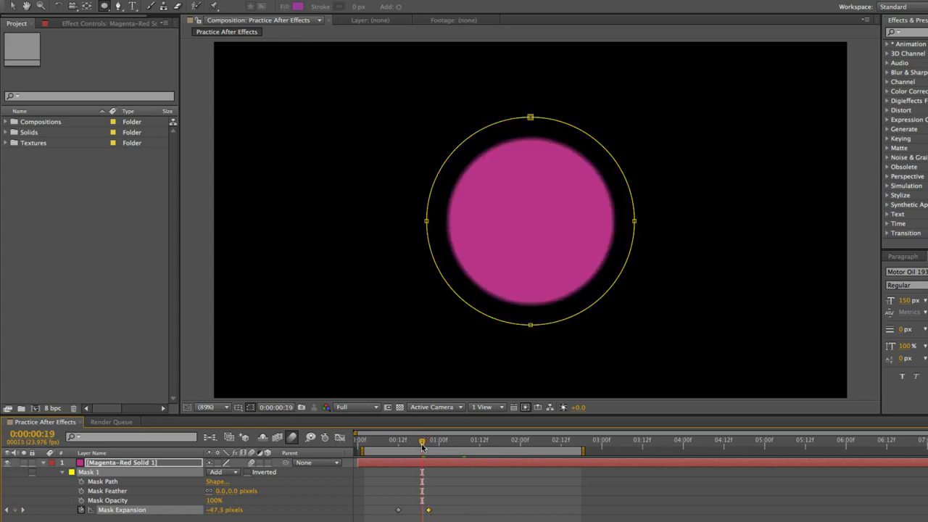
pyautogui.click(215, 509)
pyautogui.write('15')
pyautogui.press('Return')
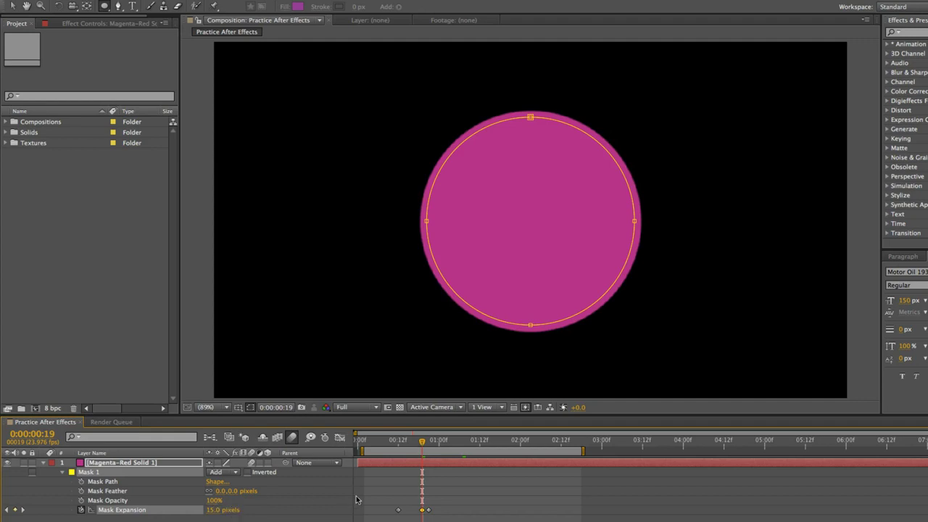
# - Increase the Mask Expansion at 0:00:00:19 to 25 pixels and preview the circle's overshoot
pyautogui.click(215, 510)
pyautogui.write('25')
pyautogui.press('Return')
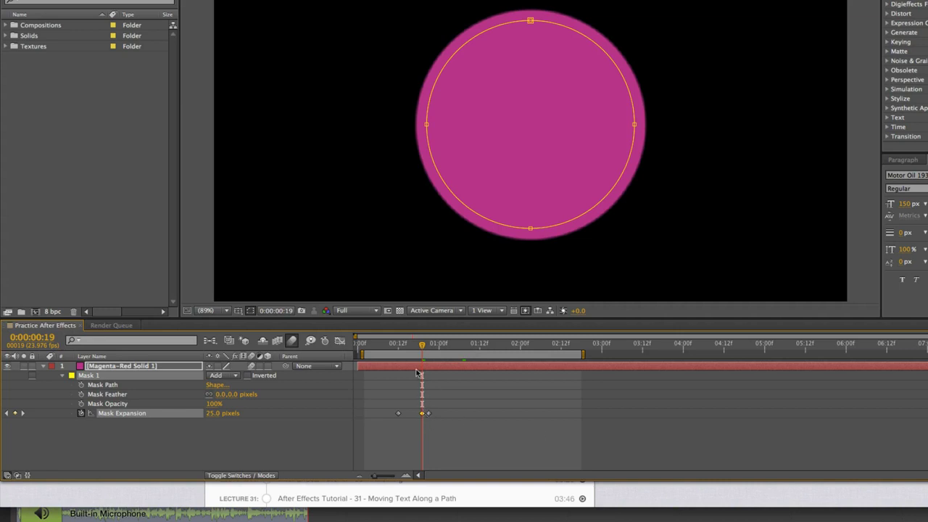
pyautogui.press('space')
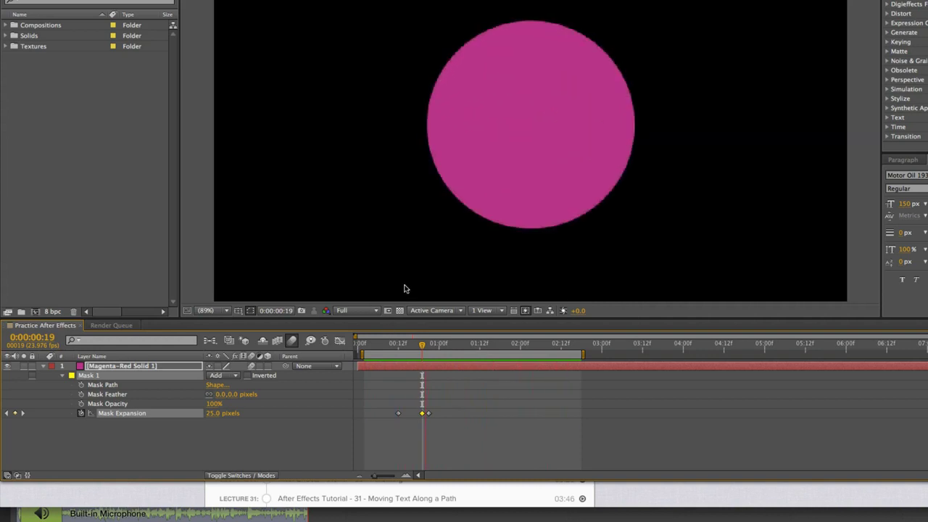
pyautogui.press('space')
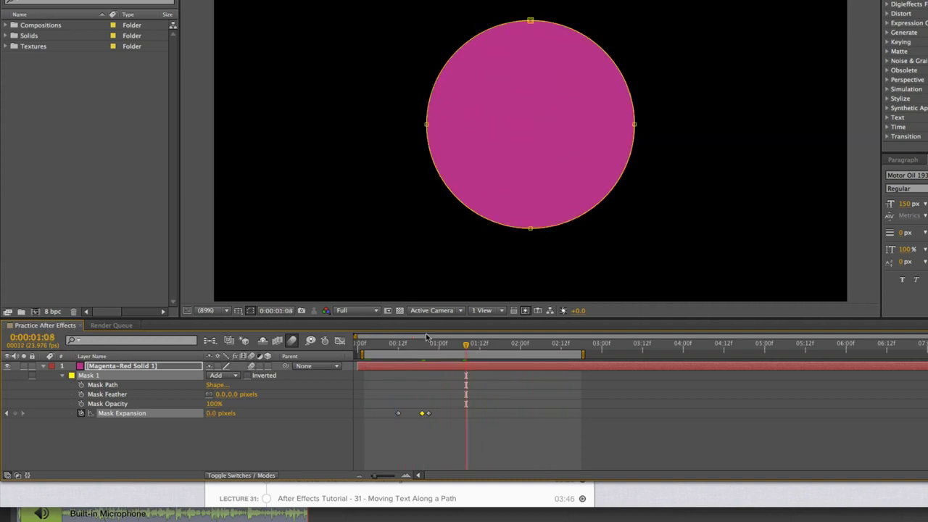
# - Try Easy Ease In on the middle Mask Expansion keyframe at 0:00:00:19
pyautogui.rightClick(422, 414)
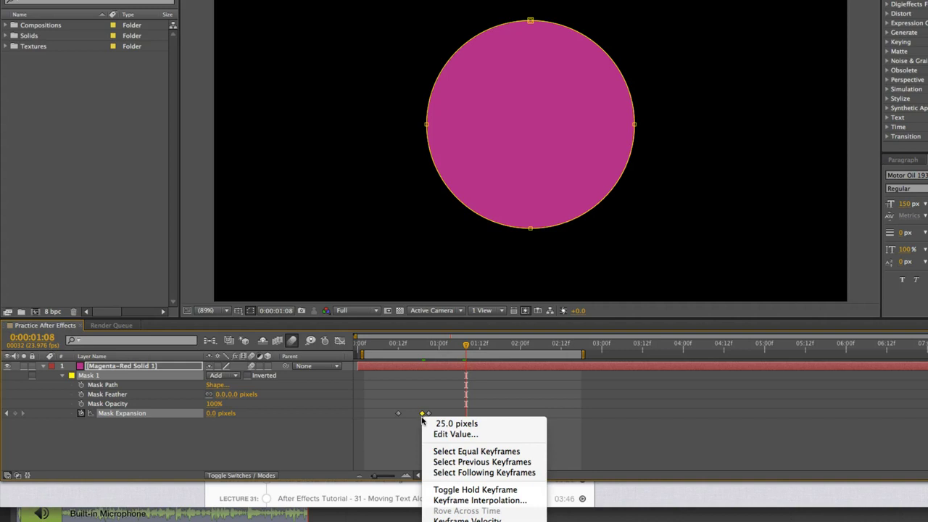
pyautogui.moveTo(461, 521)
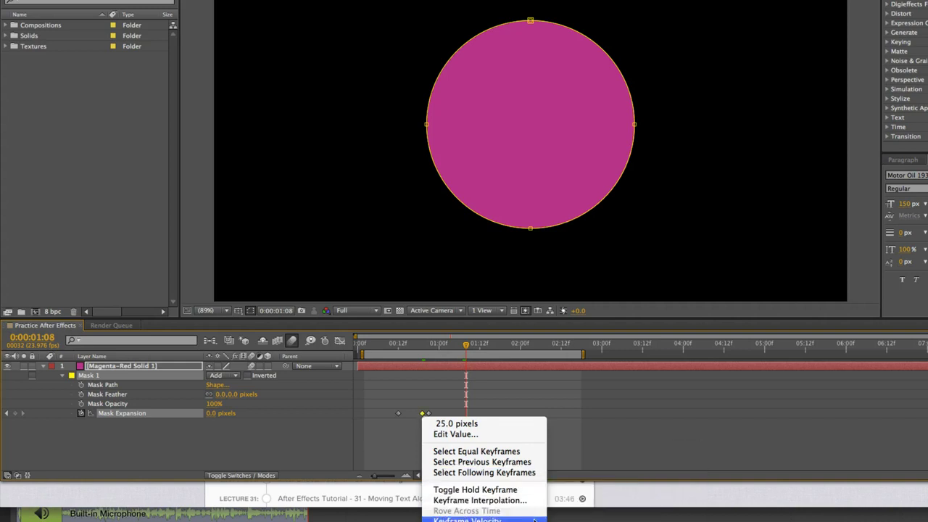
pyautogui.moveTo(537, 521)
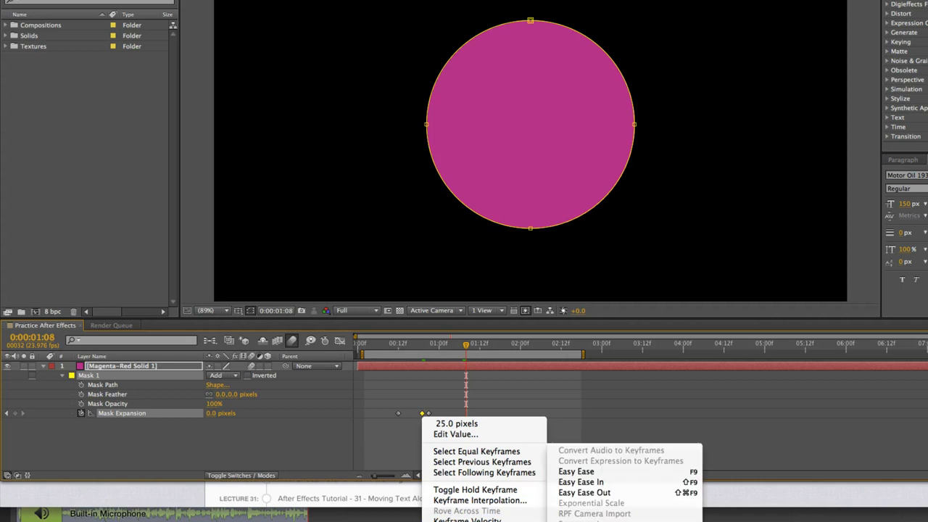
pyautogui.click(609, 480)
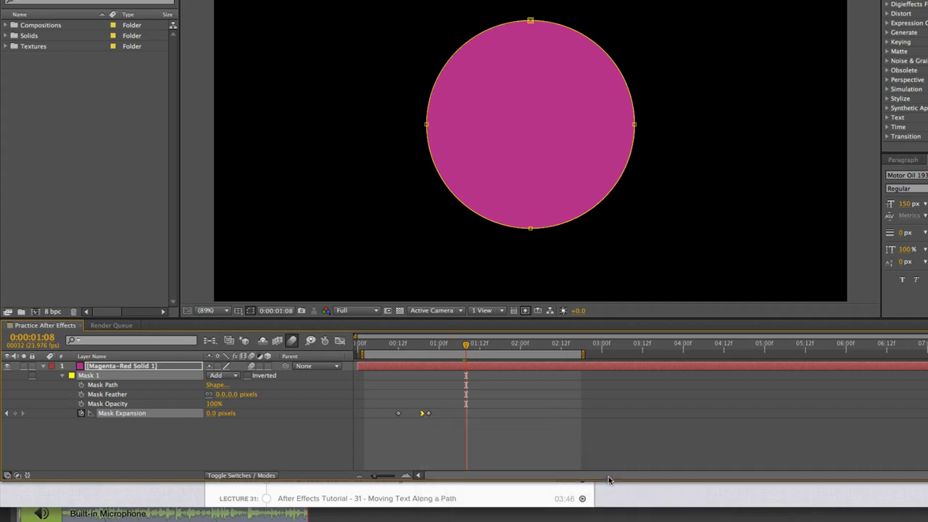
# - Apply Easy Ease to the middle Mask Expansion keyframe at 0:00:00:19 and deselect the layer
pyautogui.rightClick(423, 415)
pyautogui.moveTo(522, 521)
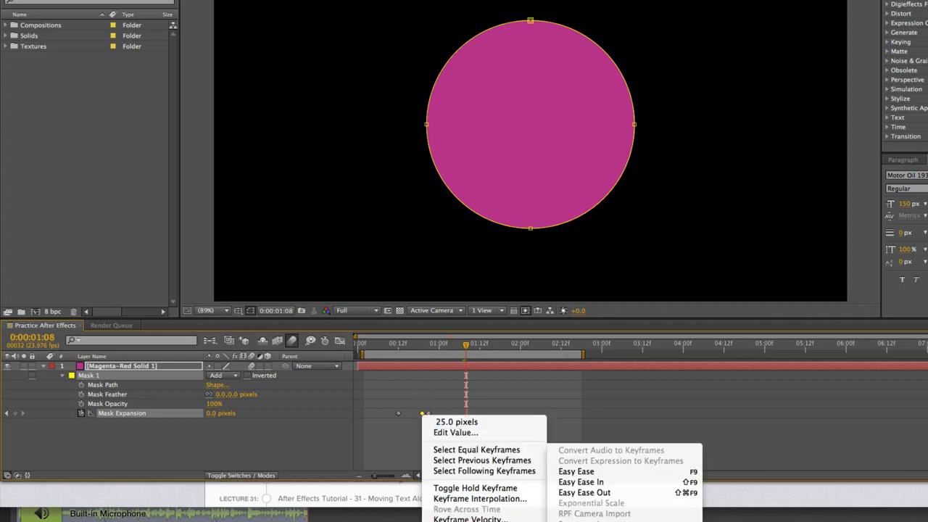
pyautogui.click(594, 472)
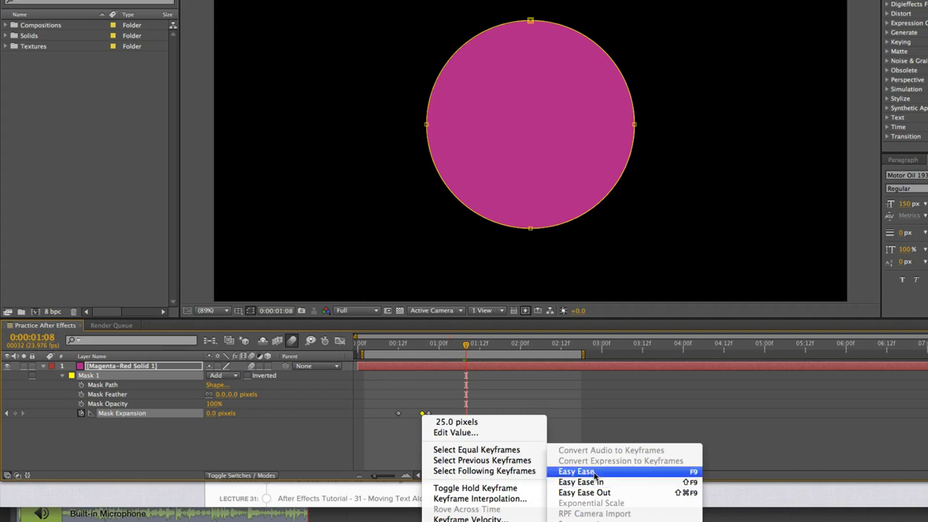
pyautogui.click(568, 397)
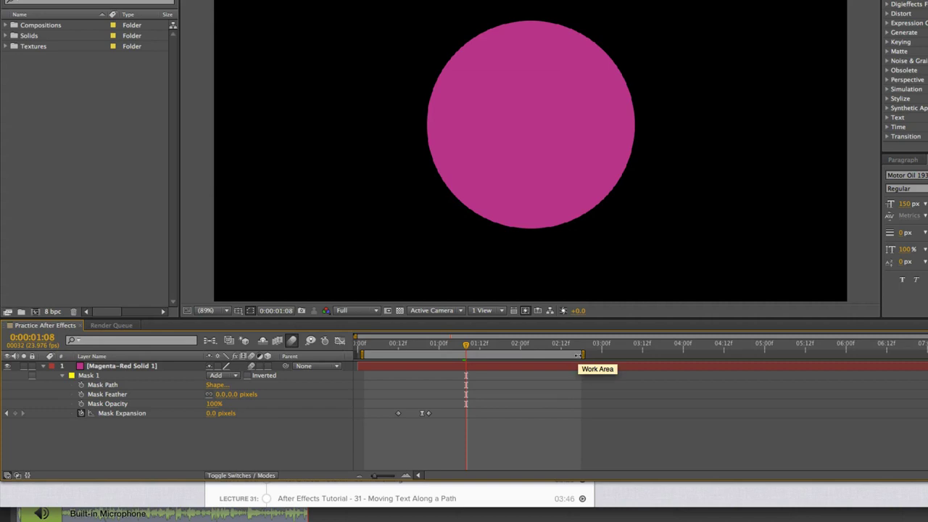
# - Preview the eased circle animation and delete the Magenta-Red Solid 1 layer from the composition
pyautogui.press('space')
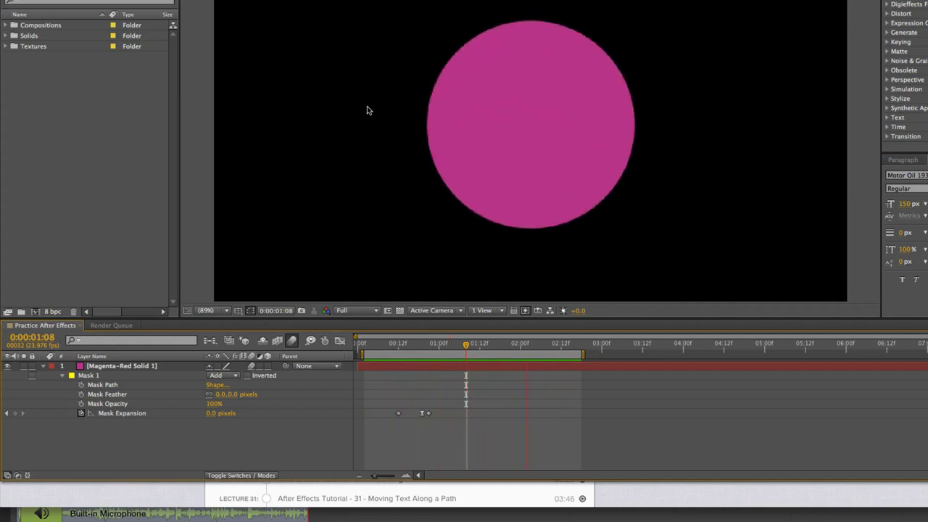
pyautogui.press('space')
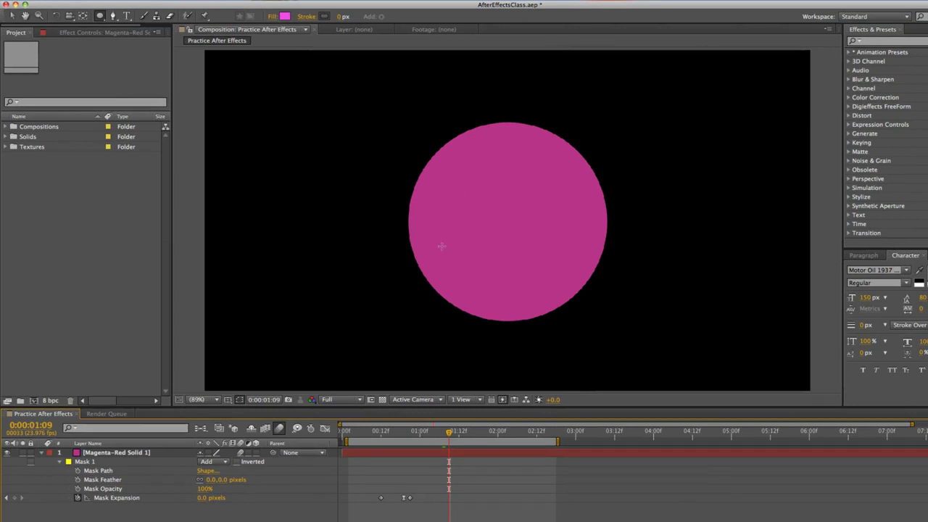
pyautogui.click(381, 455)
pyautogui.press('Delete')
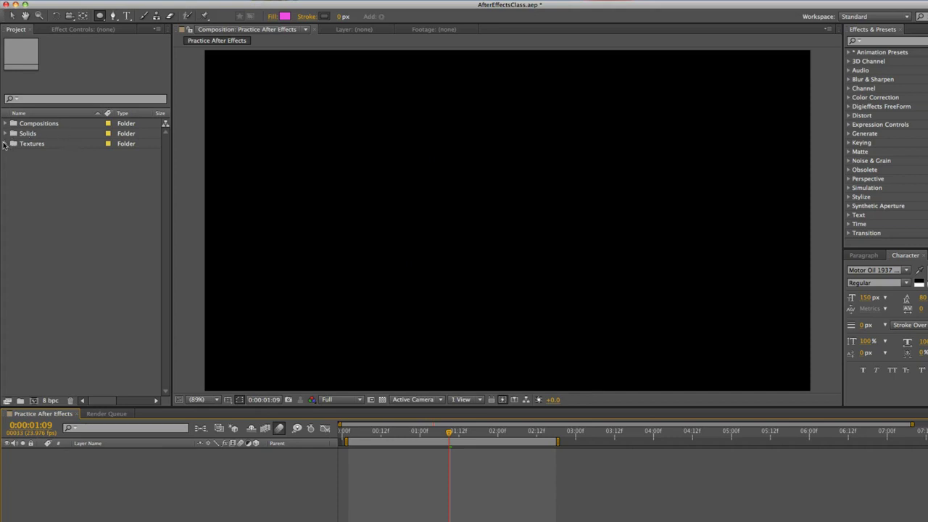
# - Add brickwall.jpg from the Textures folder to the middle of the composition
pyautogui.click(5, 143)
pyautogui.click(44, 154)
pyautogui.moveTo(63, 157); pyautogui.dragTo(522, 226)
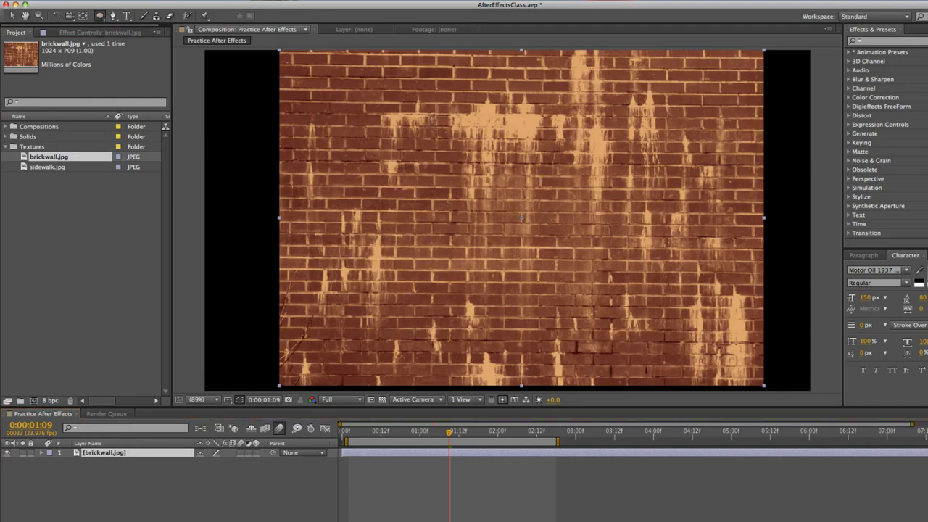
# - Draw a circular mask on the brickwall.jpg layer and move the mask to the centre of the composition
pyautogui.moveTo(430, 116); pyautogui.dragTo(645, 331)
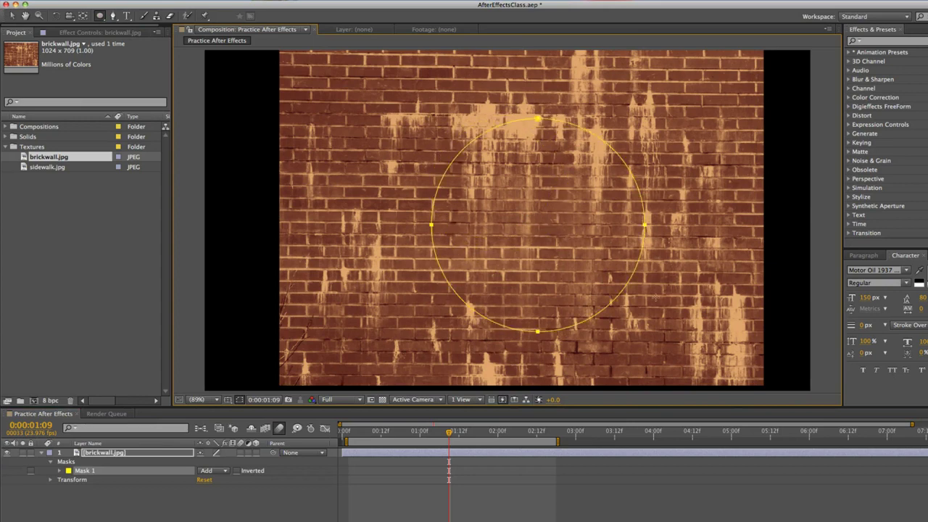
pyautogui.moveTo(655, 296); pyautogui.dragTo(625, 271)
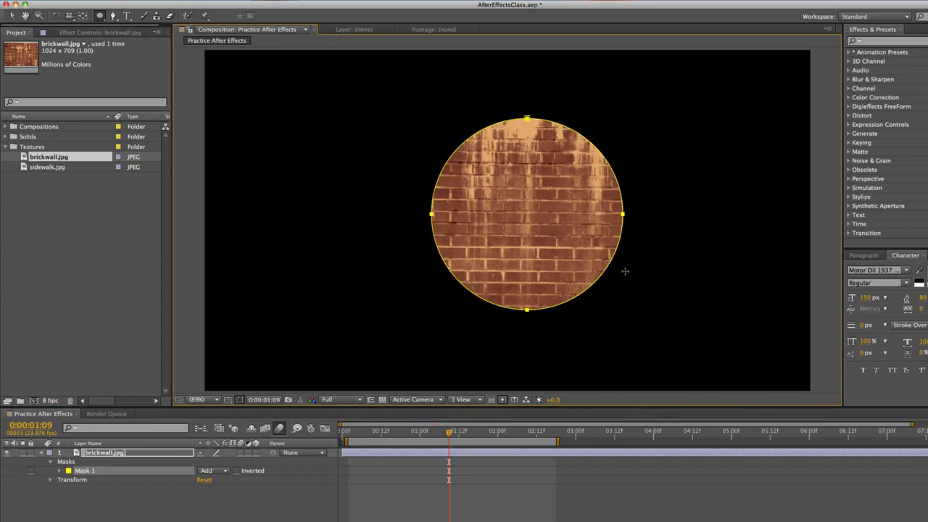
pyautogui.press('v')
pyautogui.press('super+t')
pyautogui.moveTo(569, 205); pyautogui.dragTo(551, 216)
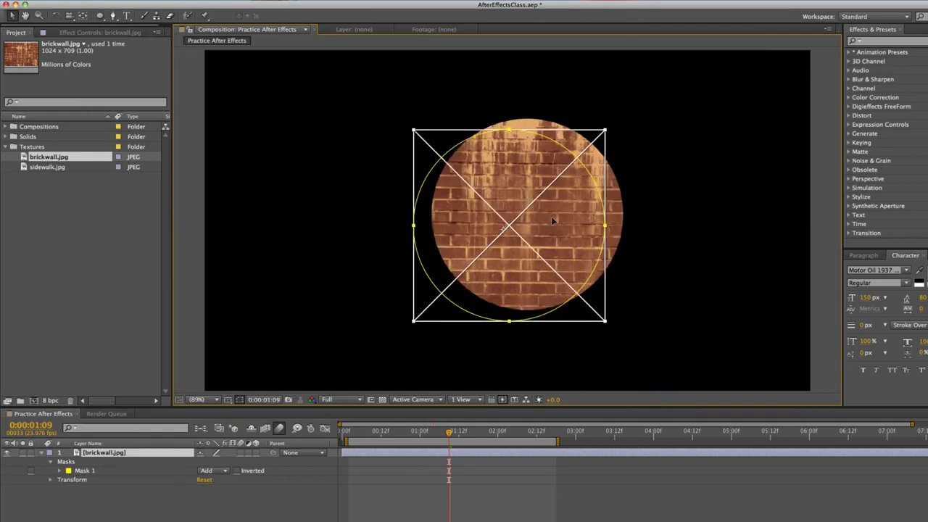
pyautogui.press('Return')
pyautogui.click(592, 481)
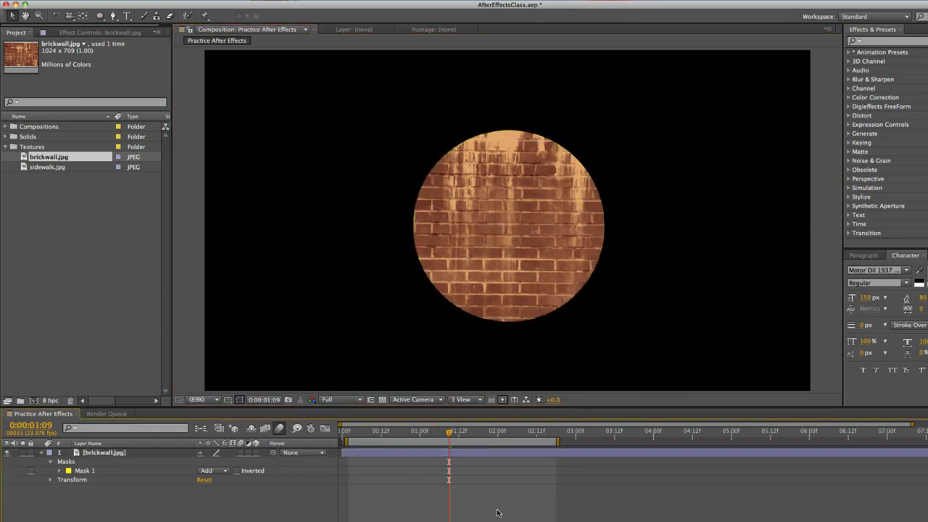
# - Set a first Mask Path keyframe for Mask 1 on the brick wall layer at 0:00:00:05
pyautogui.click(60, 472)
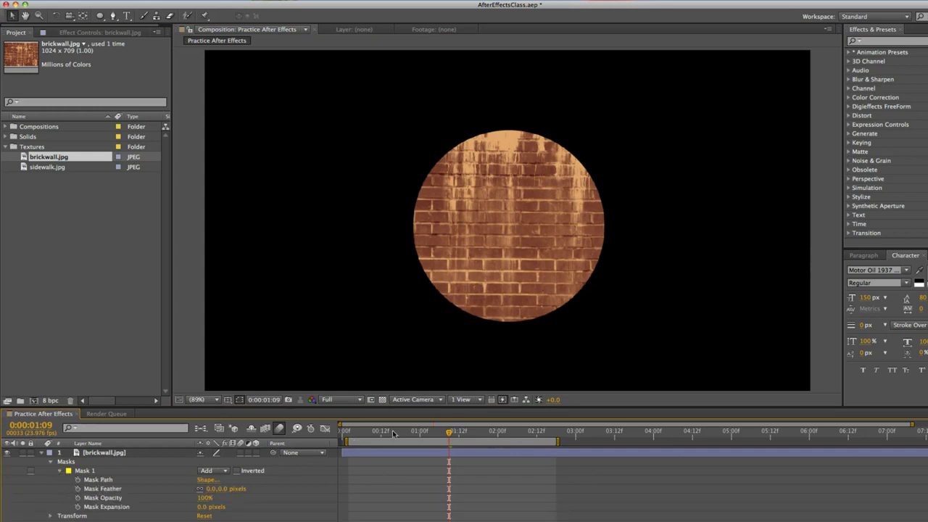
pyautogui.click(372, 433)
pyautogui.moveTo(372, 433); pyautogui.dragTo(357, 434)
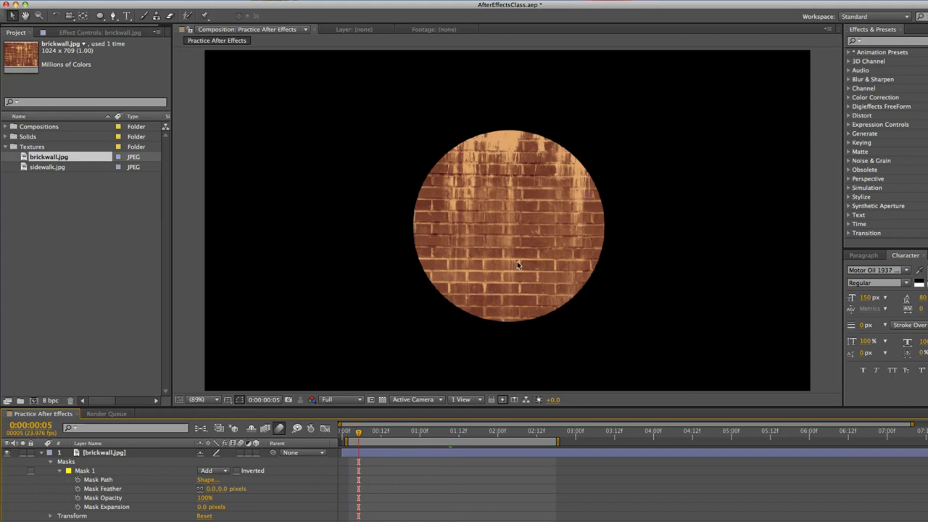
pyautogui.click(78, 479)
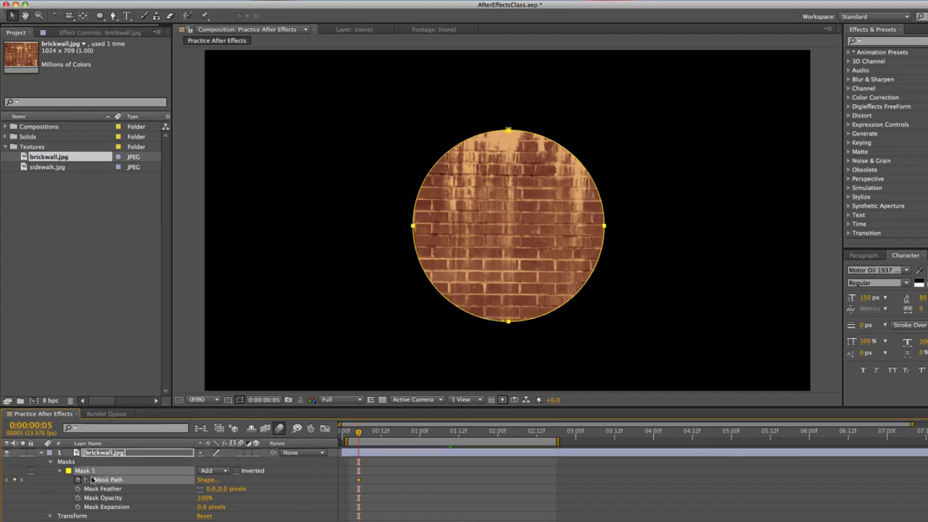
# - At 0:00:00:18, stretch the brick wall mask into a wide oval by pulling its two side points outward
pyautogui.click(401, 432)
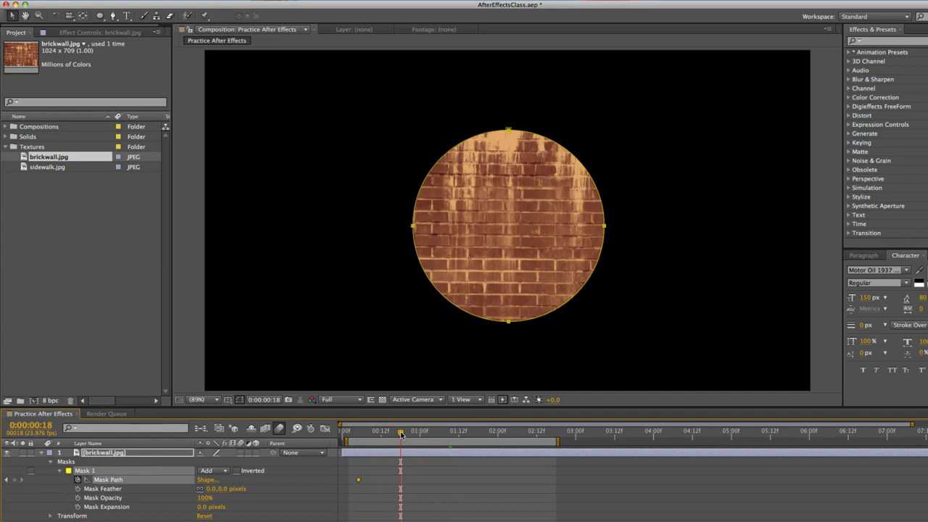
pyautogui.doubleClick(604, 227)
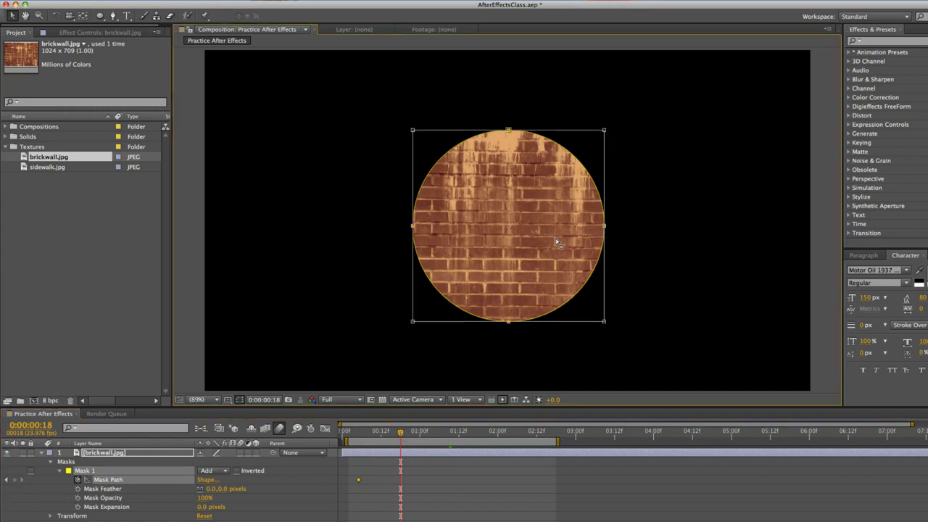
pyautogui.click(436, 457)
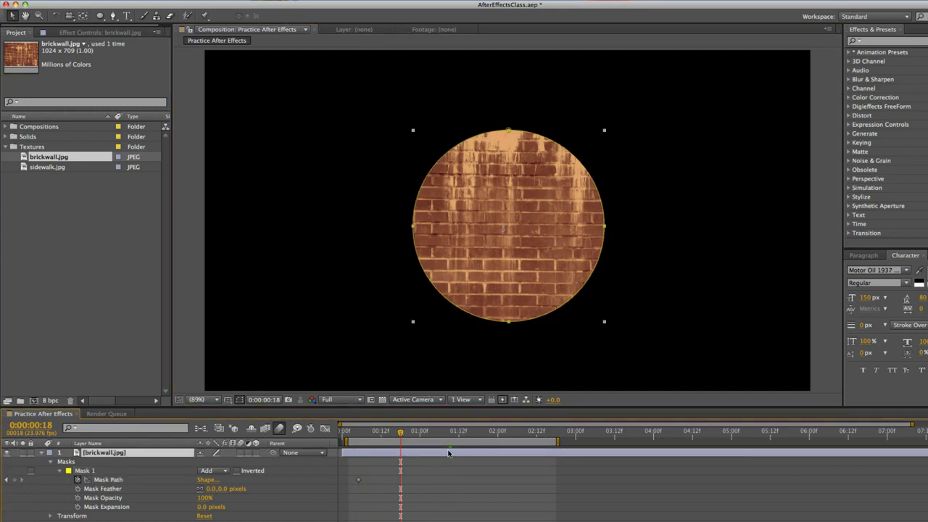
pyautogui.click(420, 482)
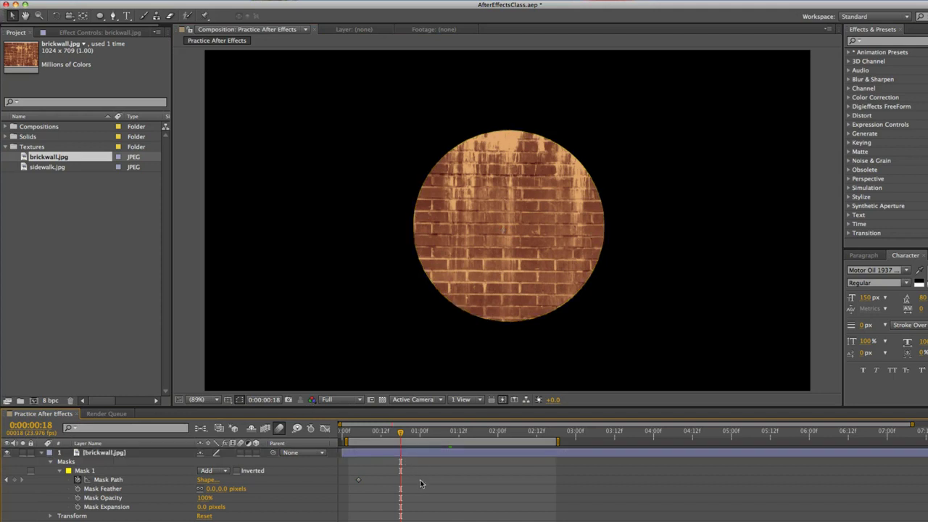
pyautogui.click(371, 455)
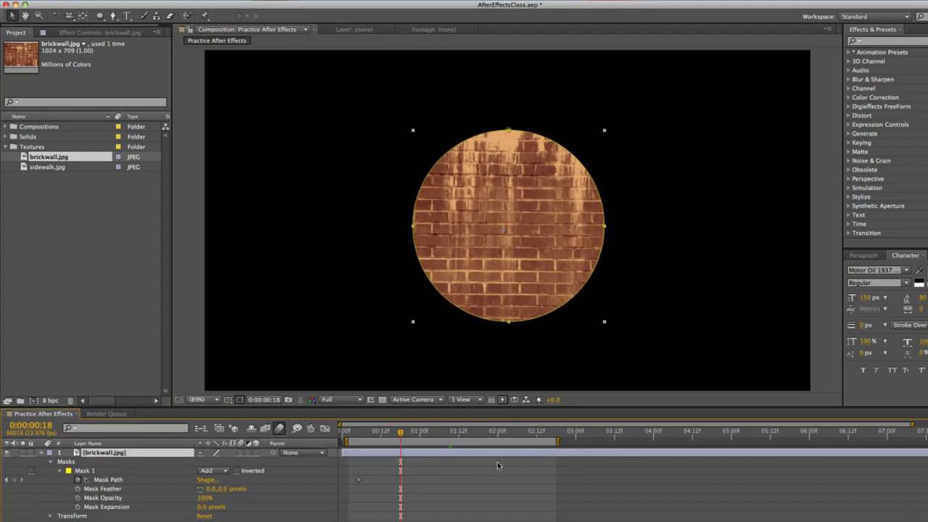
pyautogui.moveTo(604, 226); pyautogui.dragTo(677, 227)
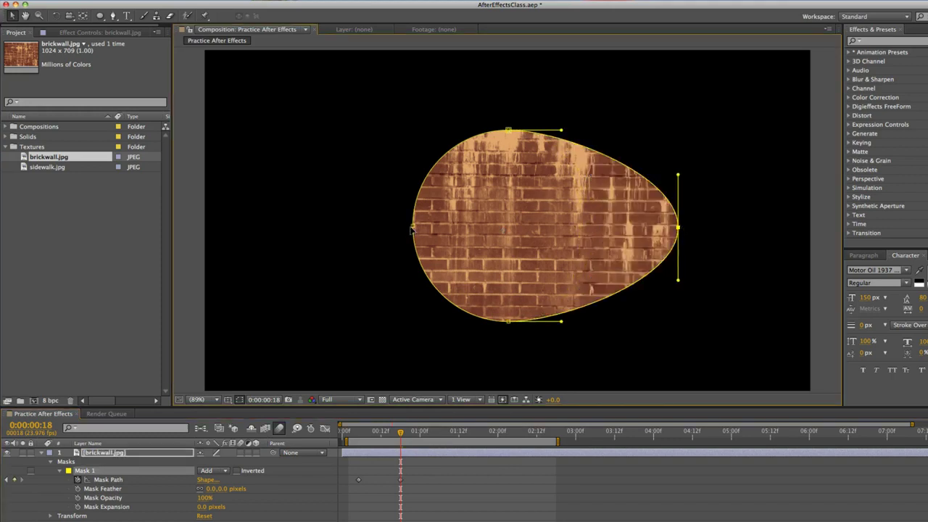
pyautogui.moveTo(412, 228); pyautogui.dragTo(325, 231)
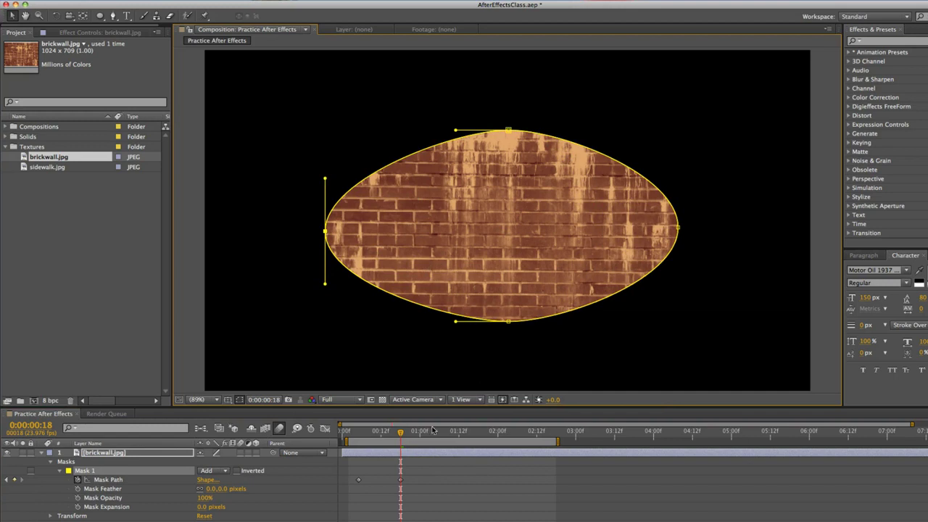
# - Copy the first Mask Path keyframe to 0:00:01:07 and preview the mask's shape animation
pyautogui.click(359, 479)
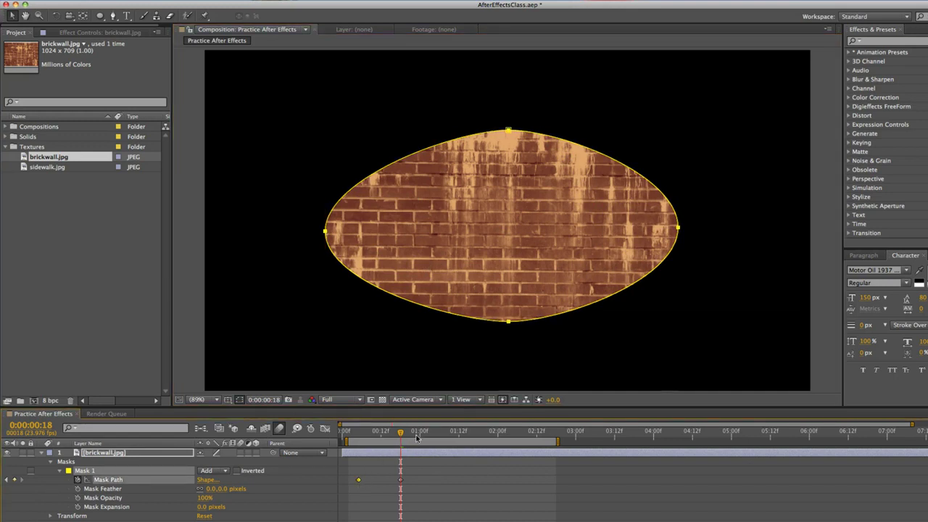
pyautogui.moveTo(404, 433); pyautogui.dragTo(445, 435)
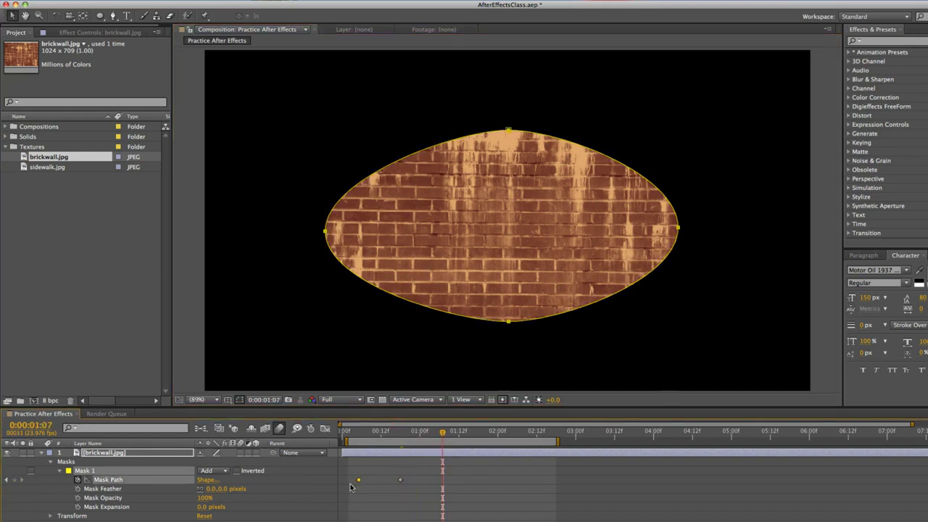
pyautogui.press('super+v')
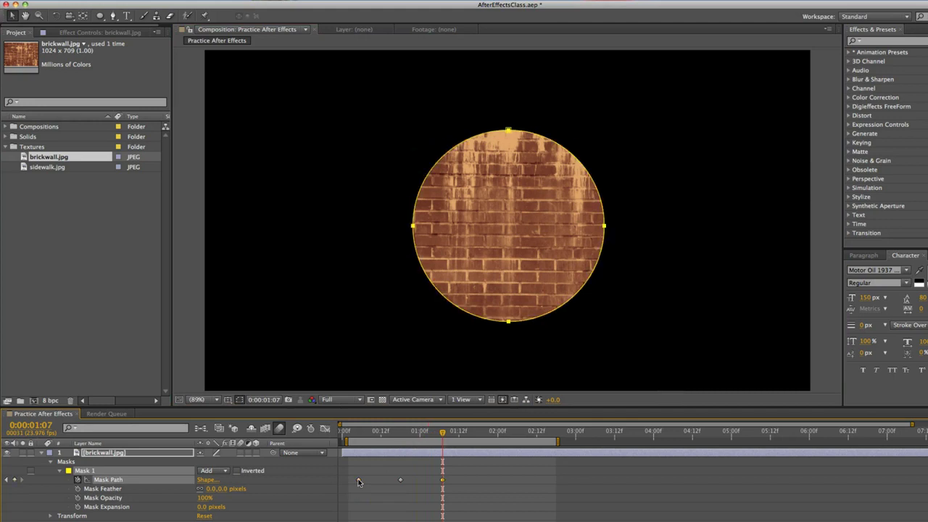
pyautogui.press('space')
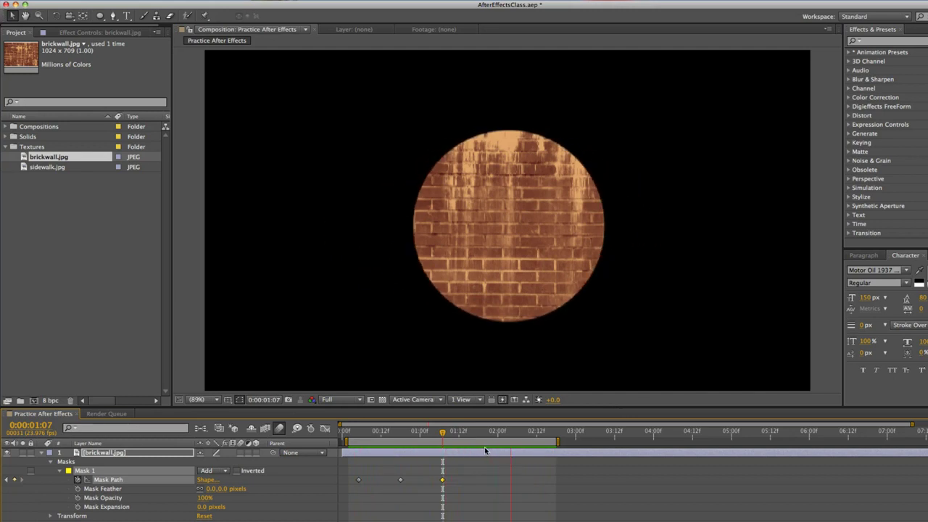
pyautogui.press('space')
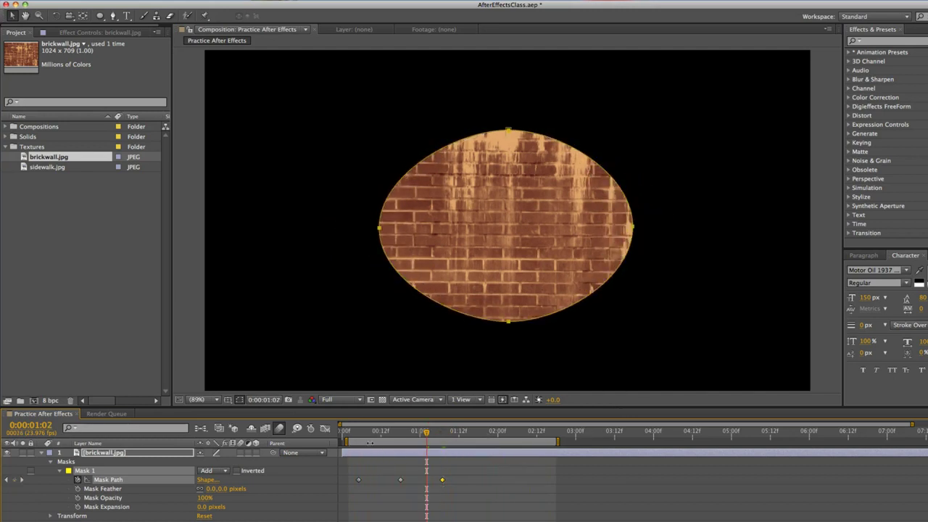